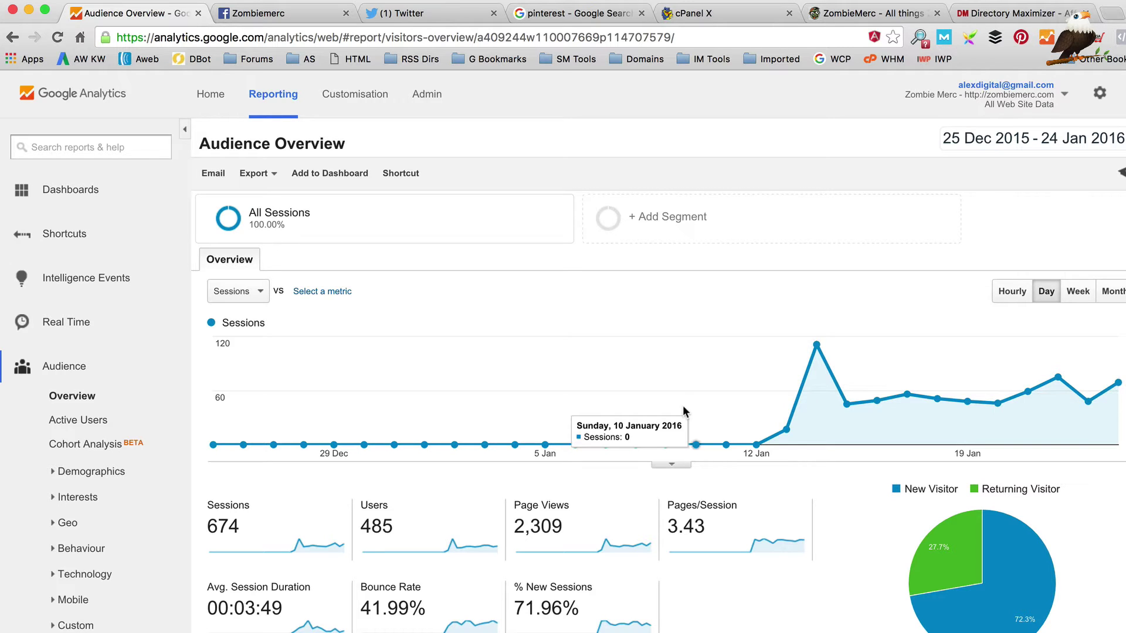
- Look over the Zombiemerc Facebook page, from the cover image down to its latest post
click(281, 13)
click(72, 175)
scroll(71, 175, down, 3)
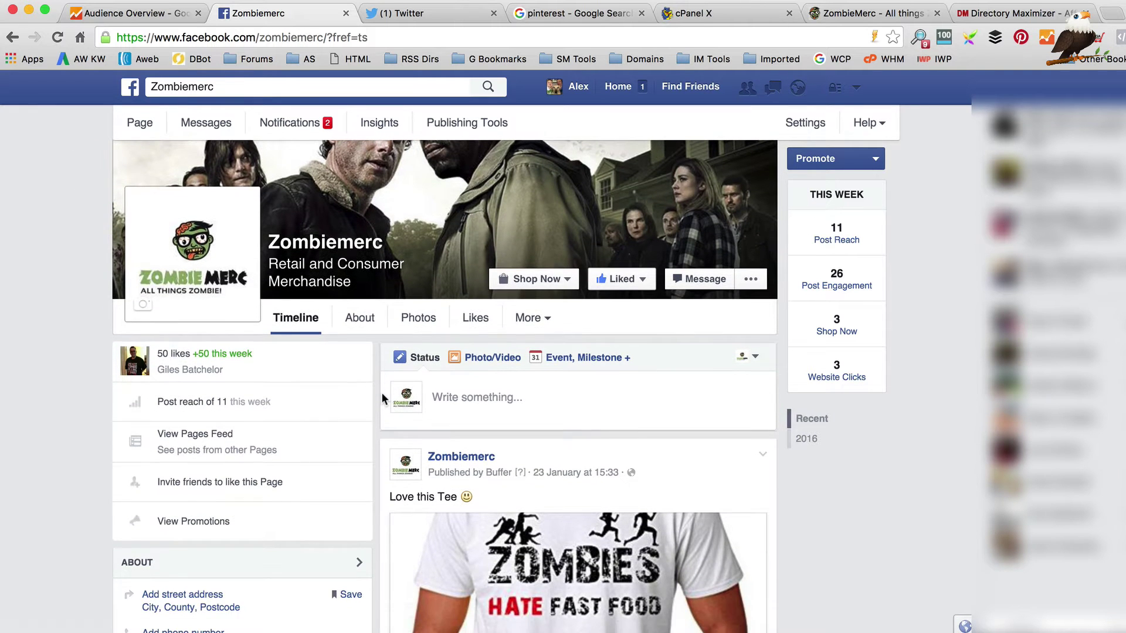
scroll(378, 403, down, 10)
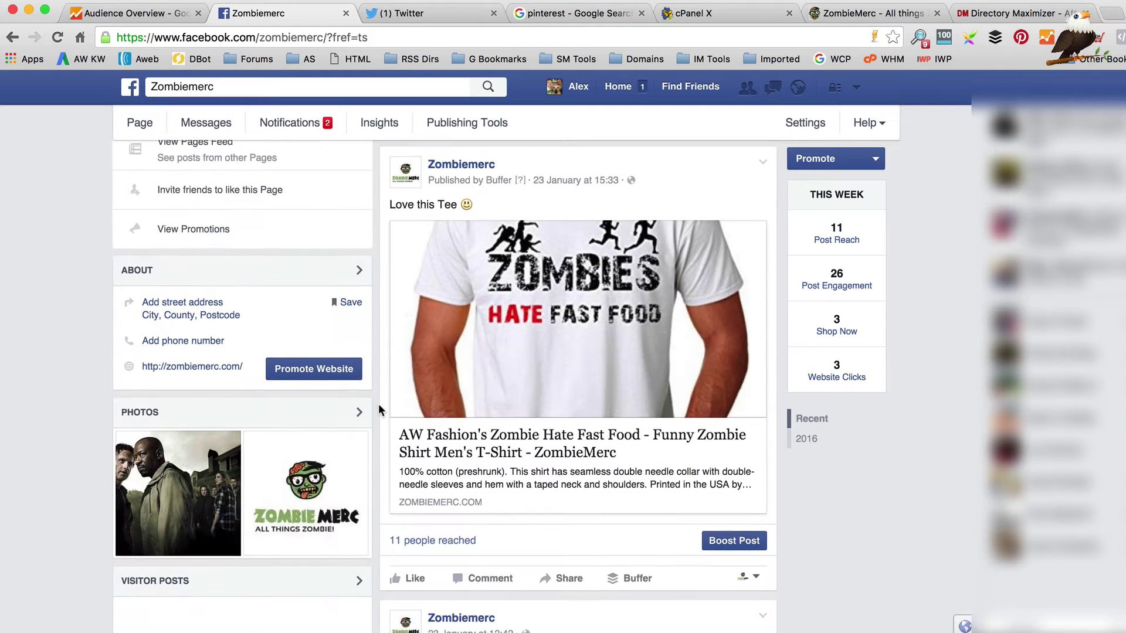
scroll(378, 407, up, 12)
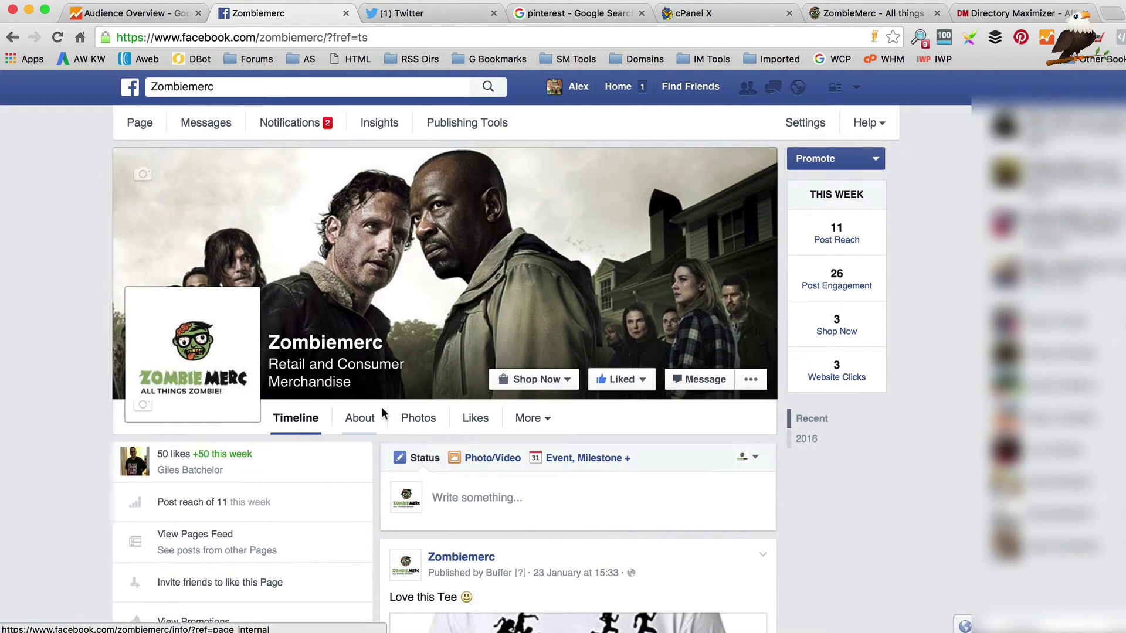
scroll(382, 430, down, 3)
scroll(382, 430, up, 2)
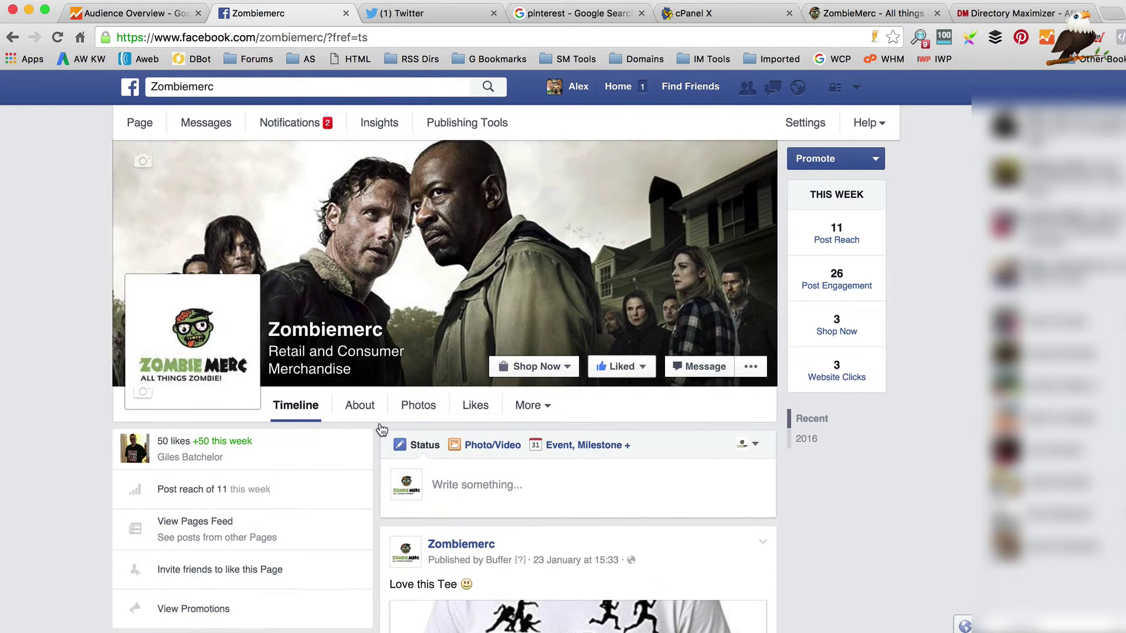
- View the store's Twitter feed and Pinterest profile, and return to its Facebook page
click(423, 13)
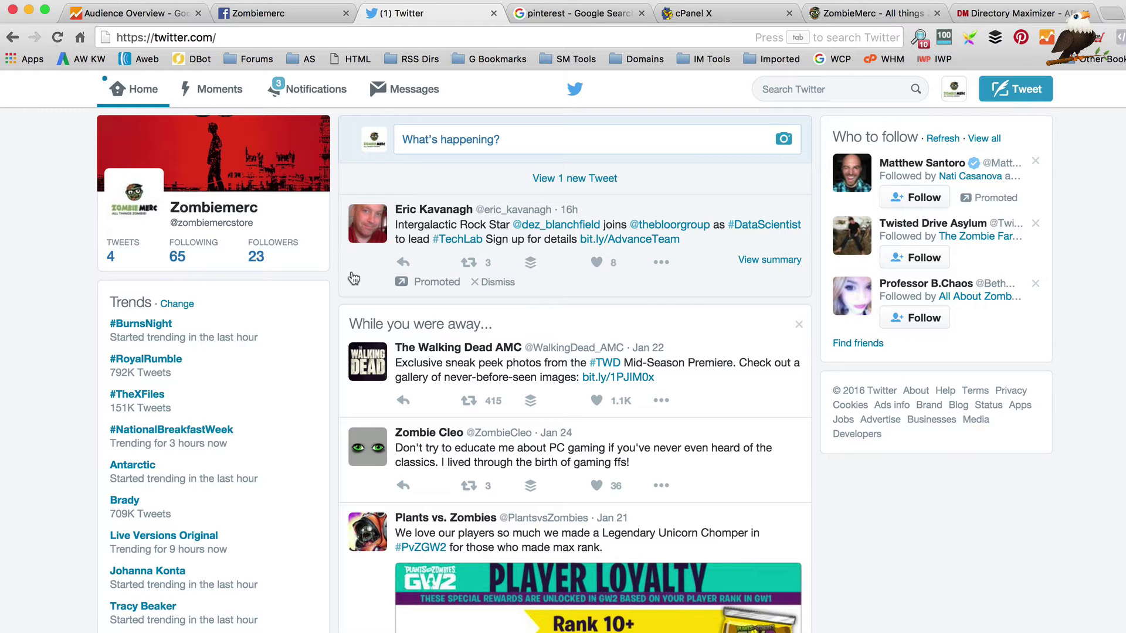
click(595, 16)
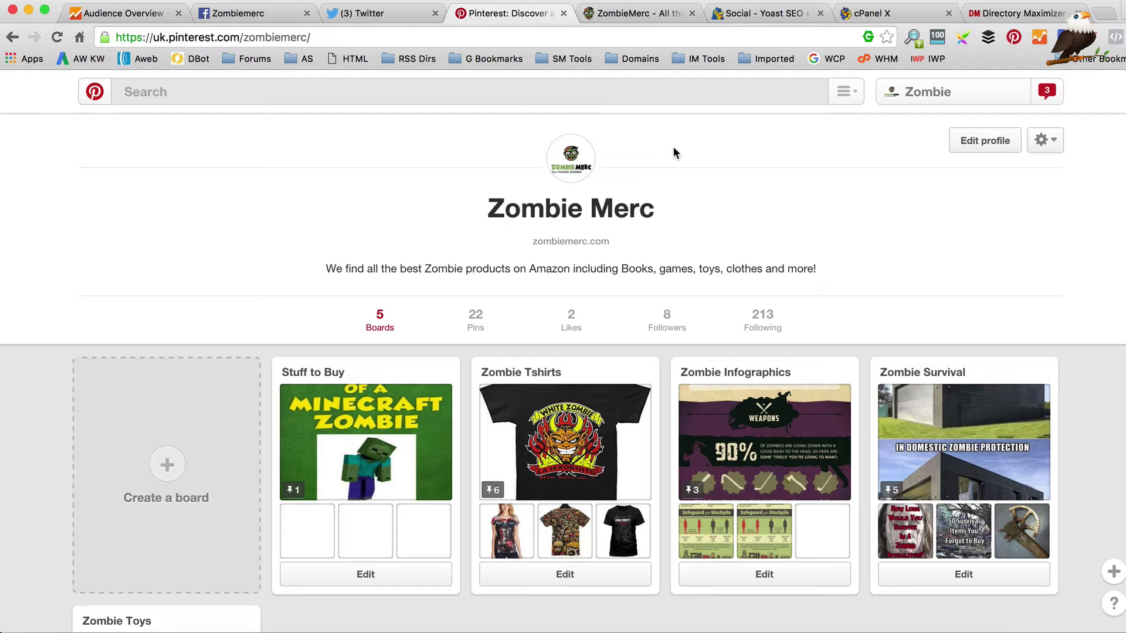
click(258, 12)
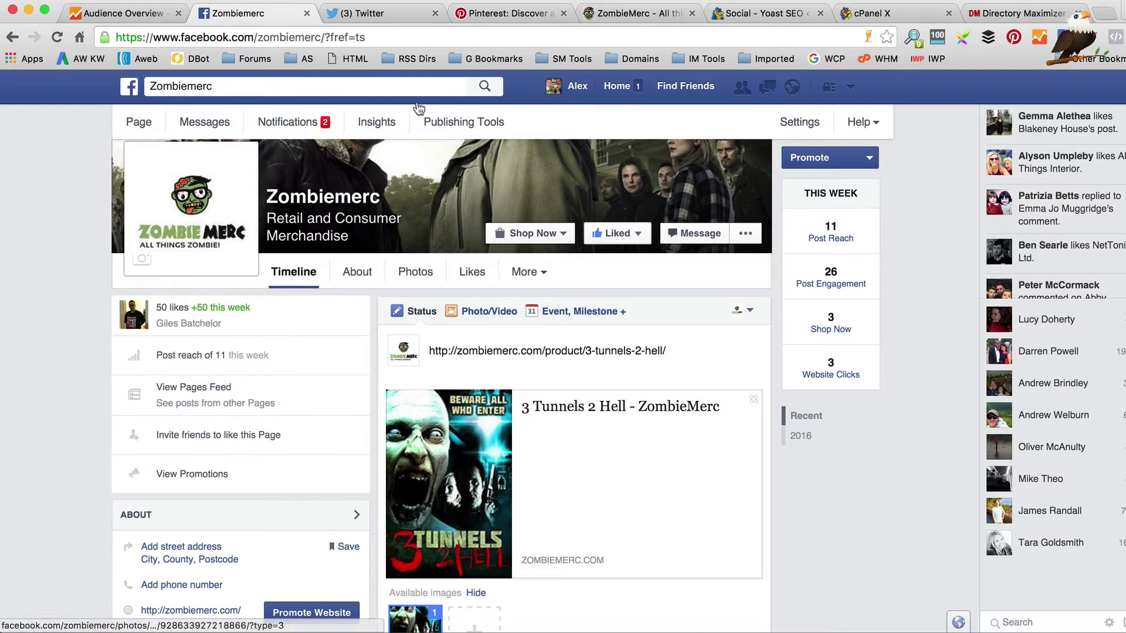
- Switch to the ZombieMerc website and close the Yoast SEO, cPanel and Directory Maximizer pages
click(652, 14)
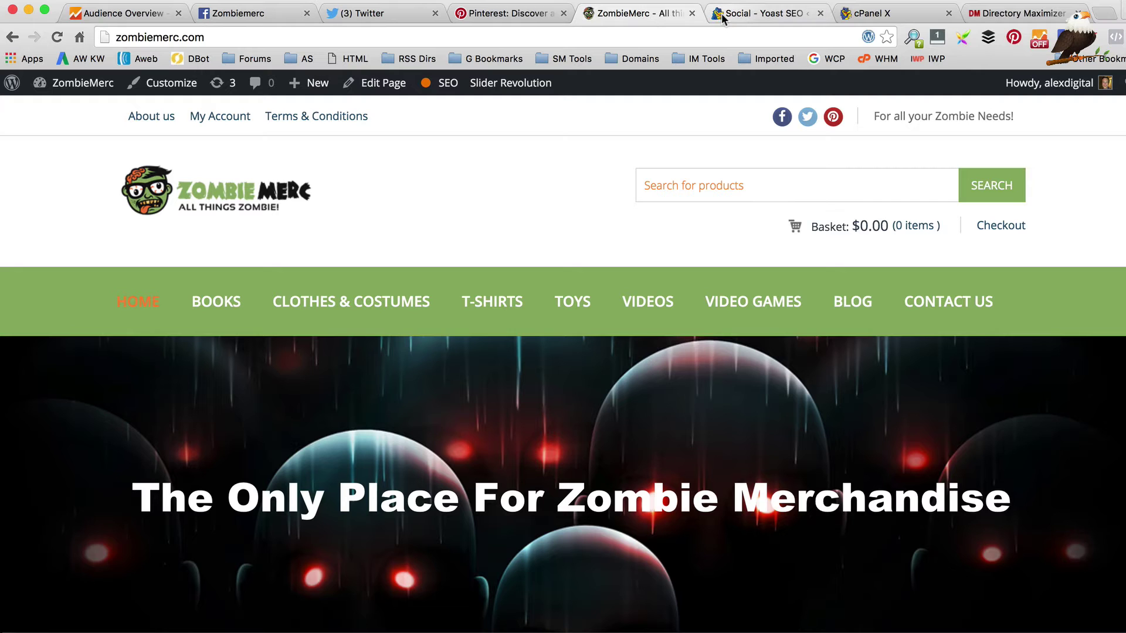
click(820, 13)
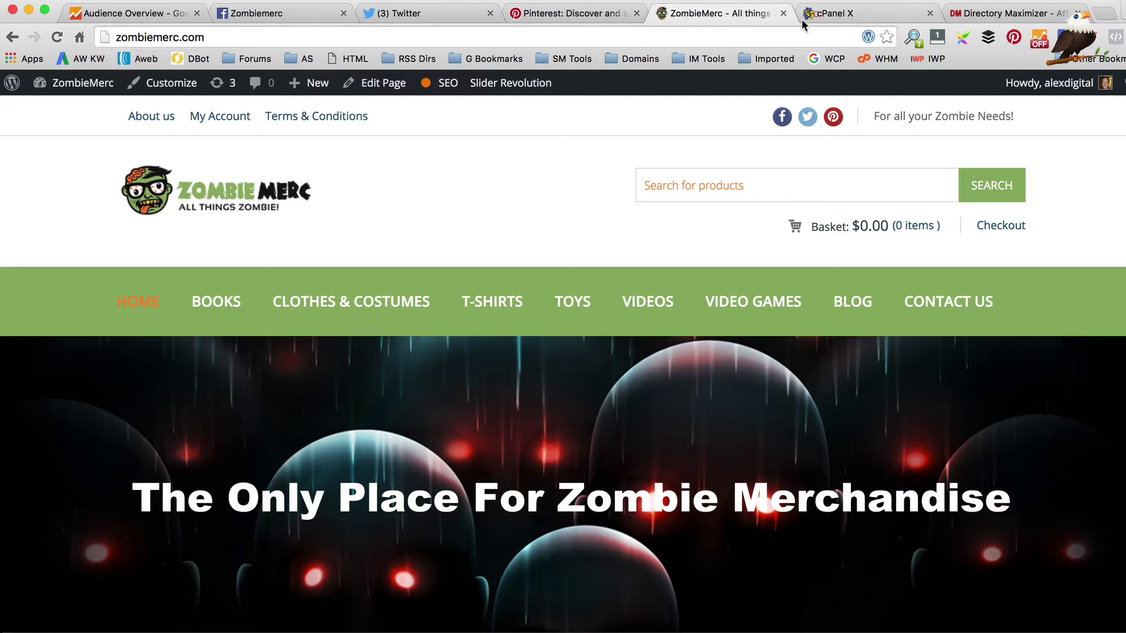
click(929, 13)
click(929, 13)
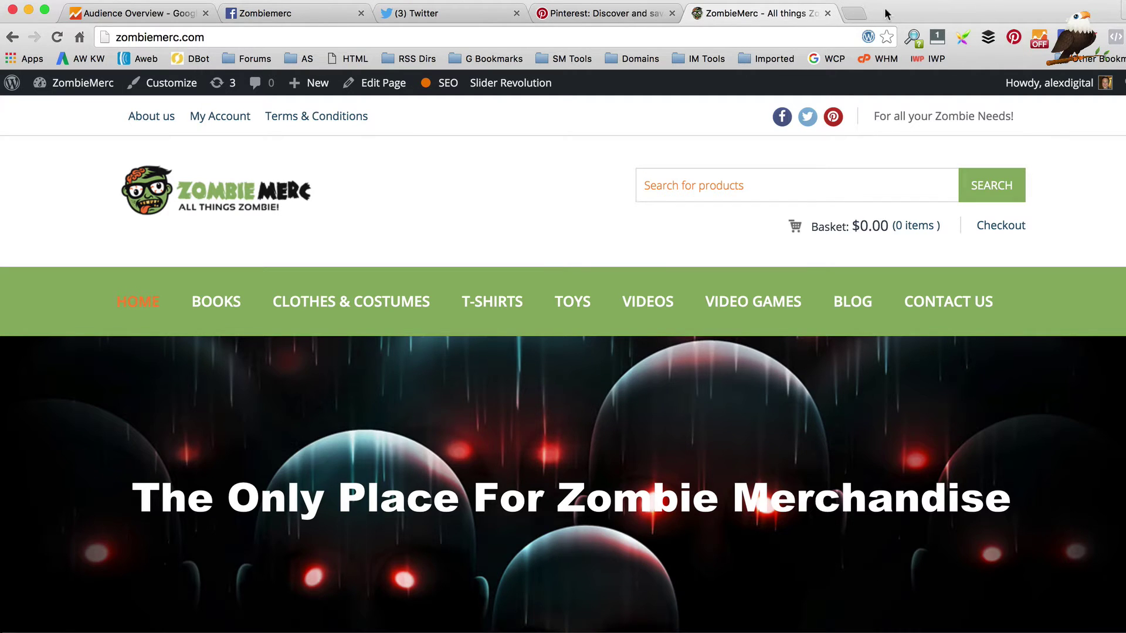
- Open buffer.com in a new browser tab and sign out of the current account
click(856, 14)
text(buffer.com)
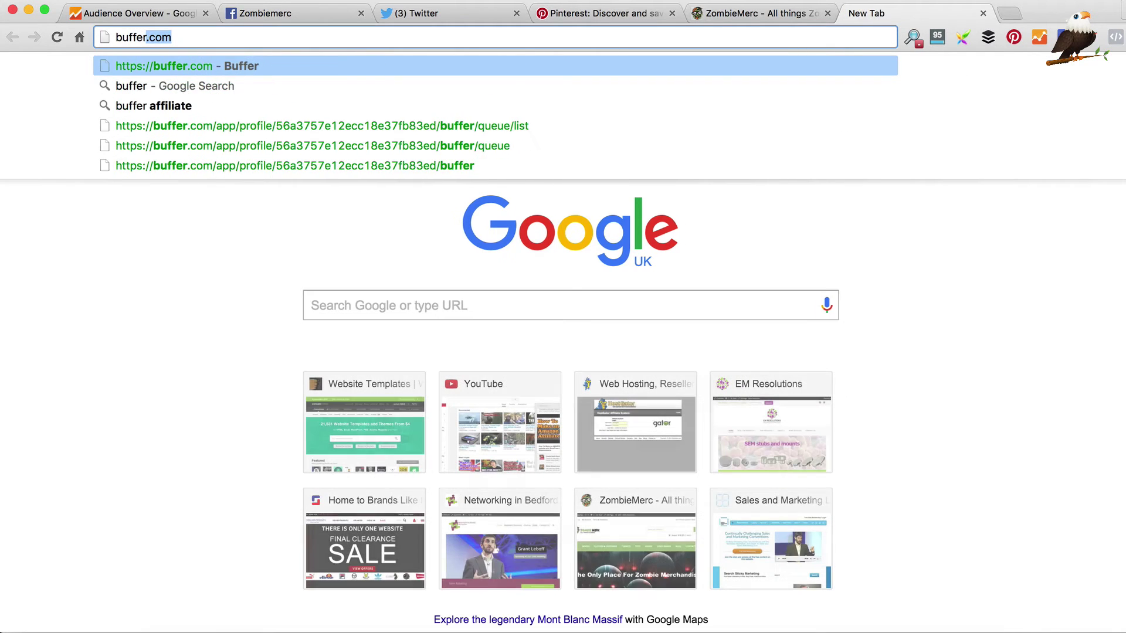
key(Return)
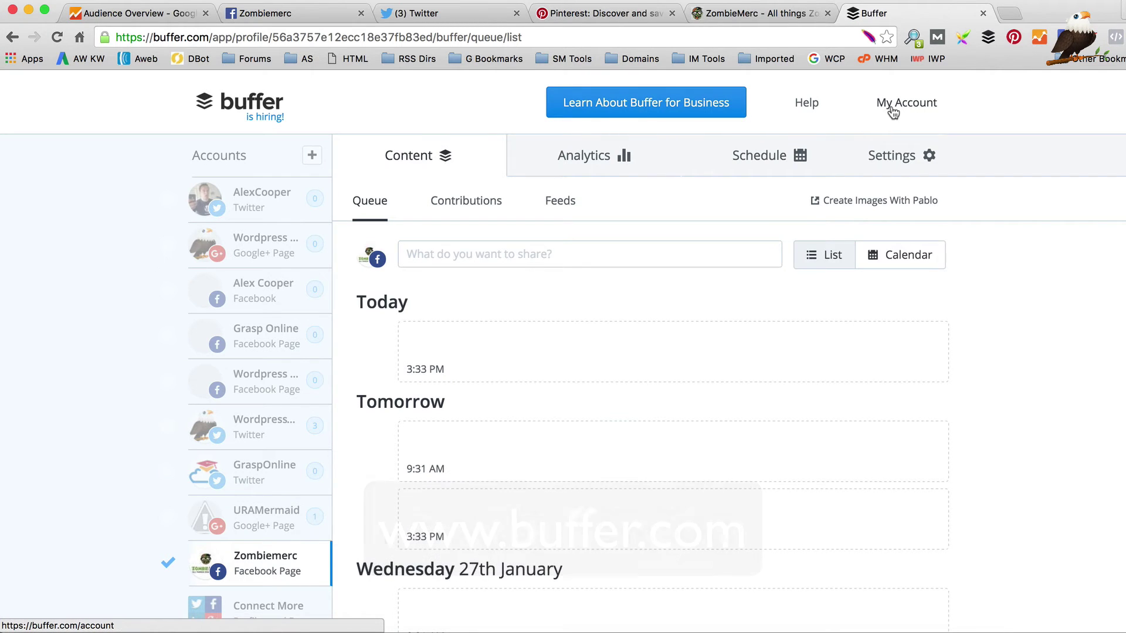
mouse_move(886, 102)
click(850, 285)
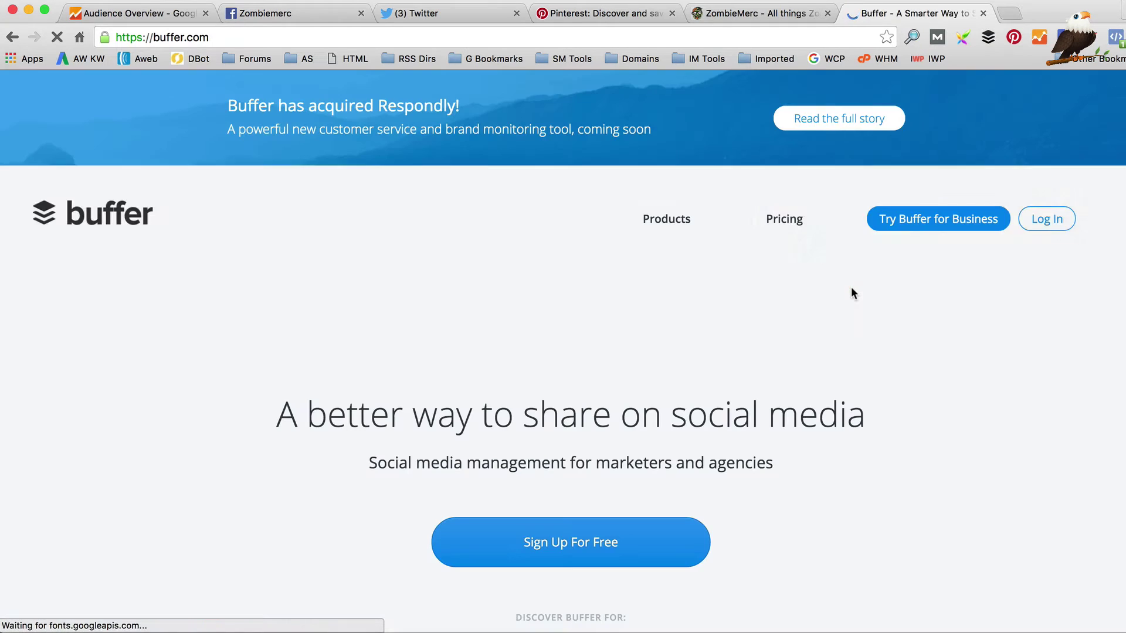
- Look through Buffer's home page and compare the features and prices of its individual and team plans
scroll(851, 287, down, 2)
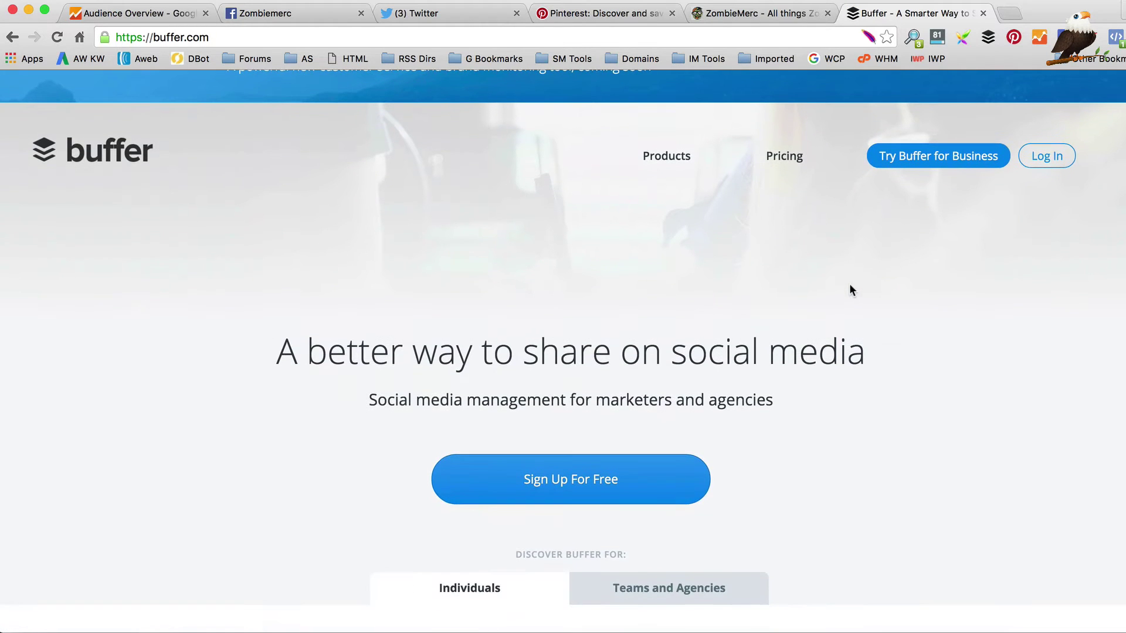
scroll(783, 232, down, 4)
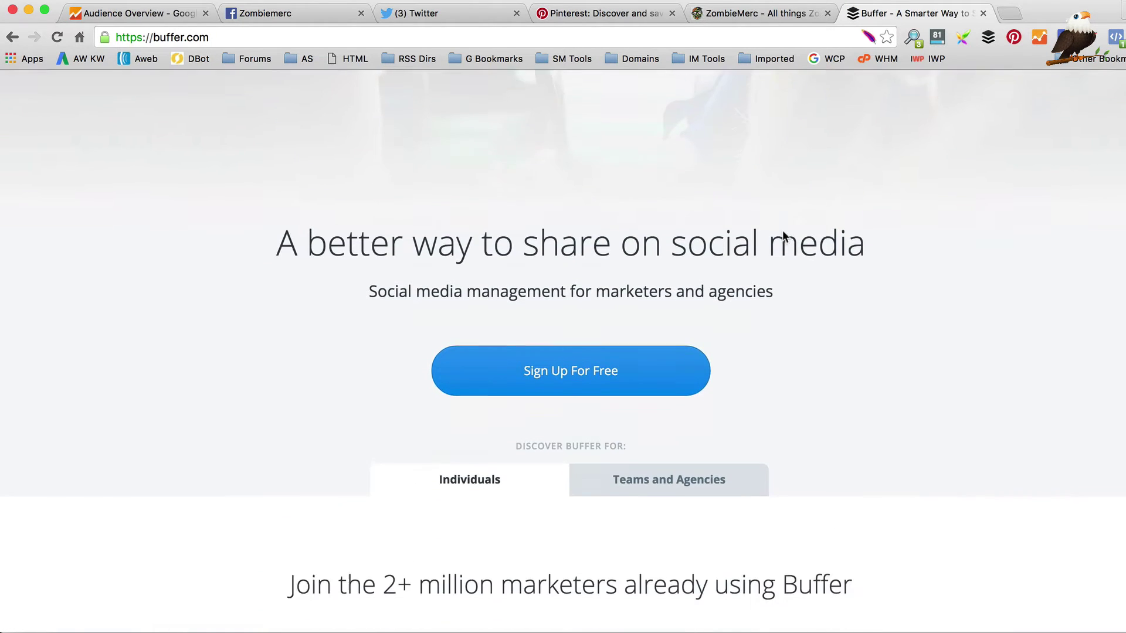
scroll(599, 273, up, 4)
scroll(618, 273, up, 1)
mouse_move(663, 218)
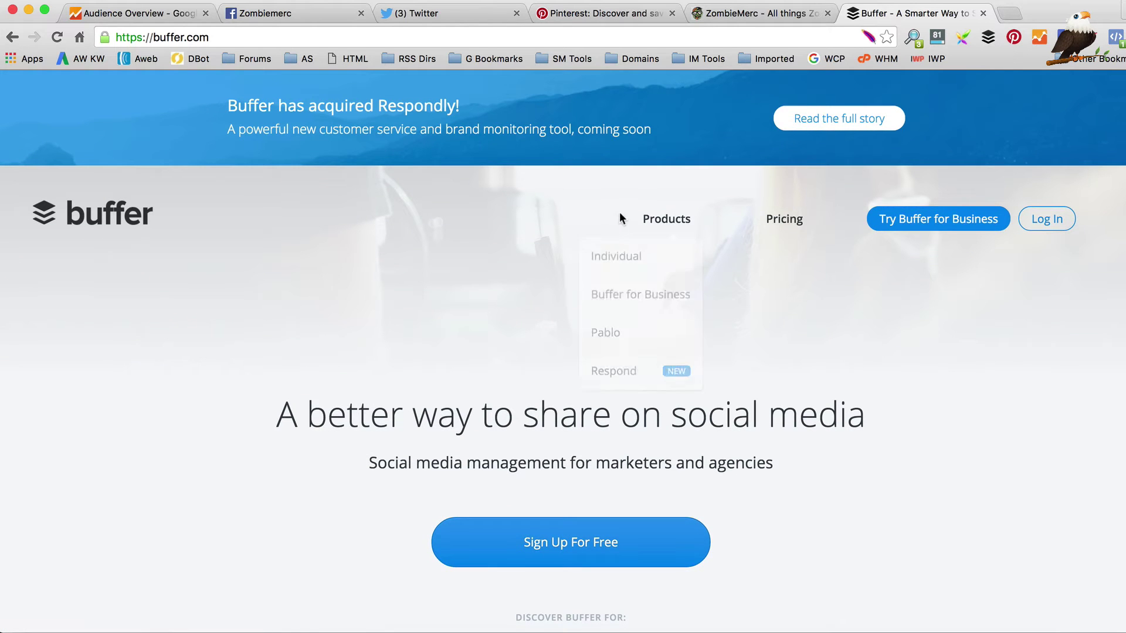
click(786, 218)
scroll(714, 275, down, 7)
scroll(704, 279, down, 1)
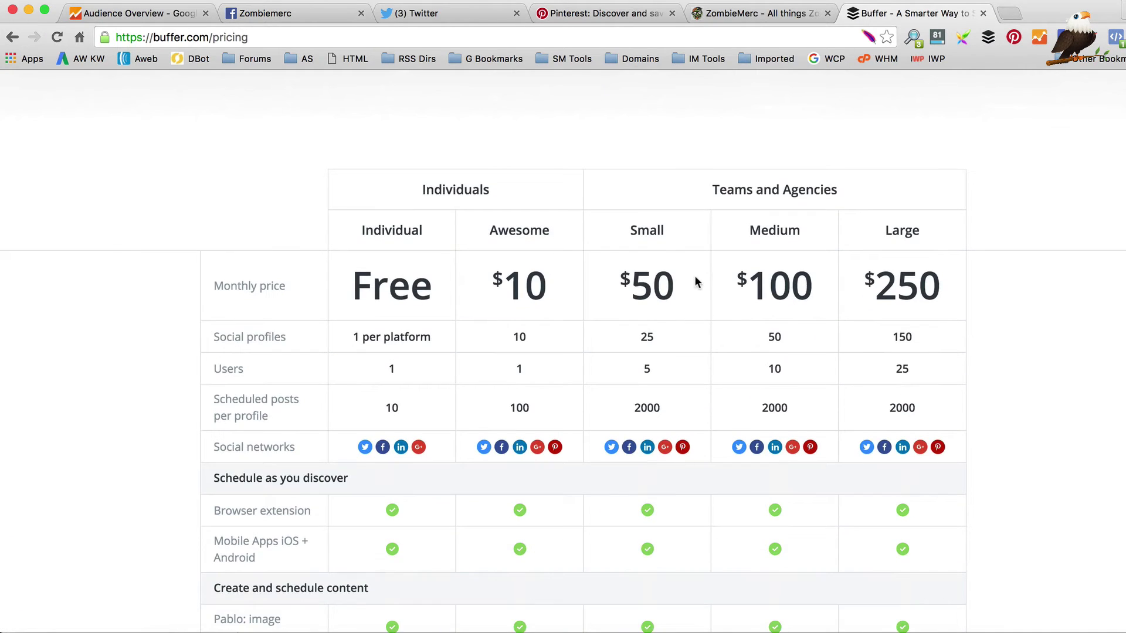
scroll(444, 253, down, 1)
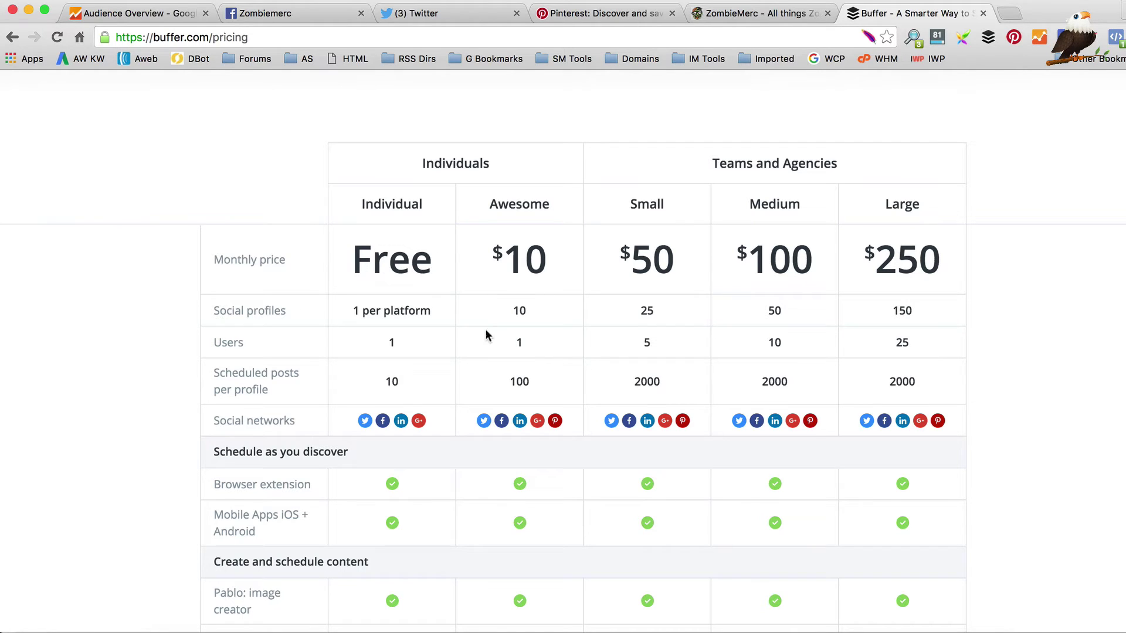
scroll(562, 287, up, 7)
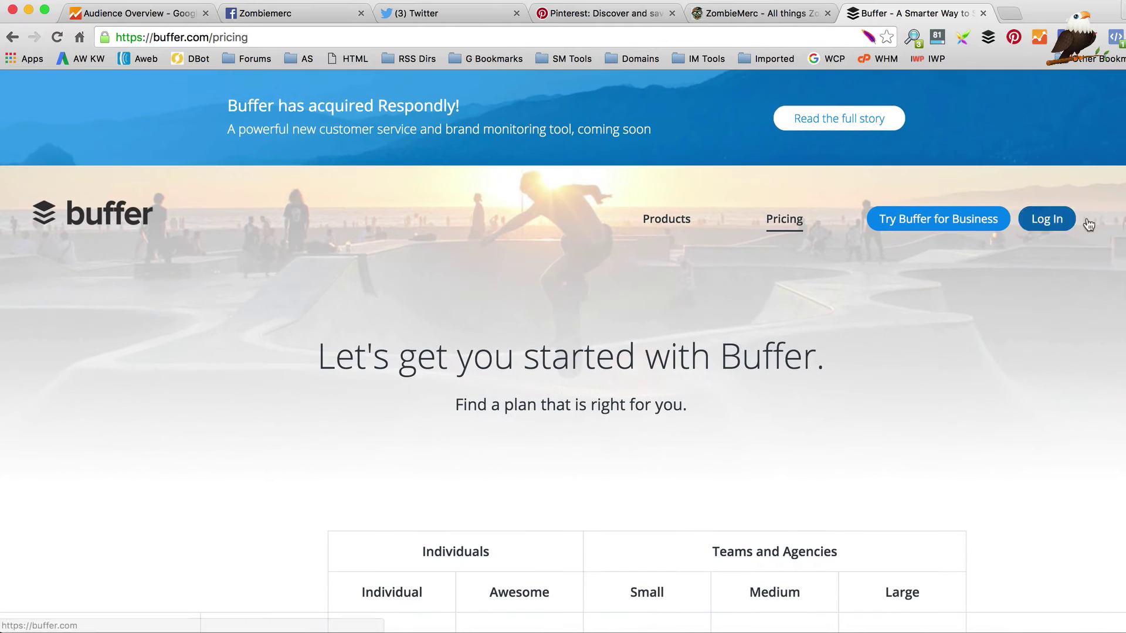
- Sign in to Buffer with the Facebook account and return to the dashboard
click(1066, 226)
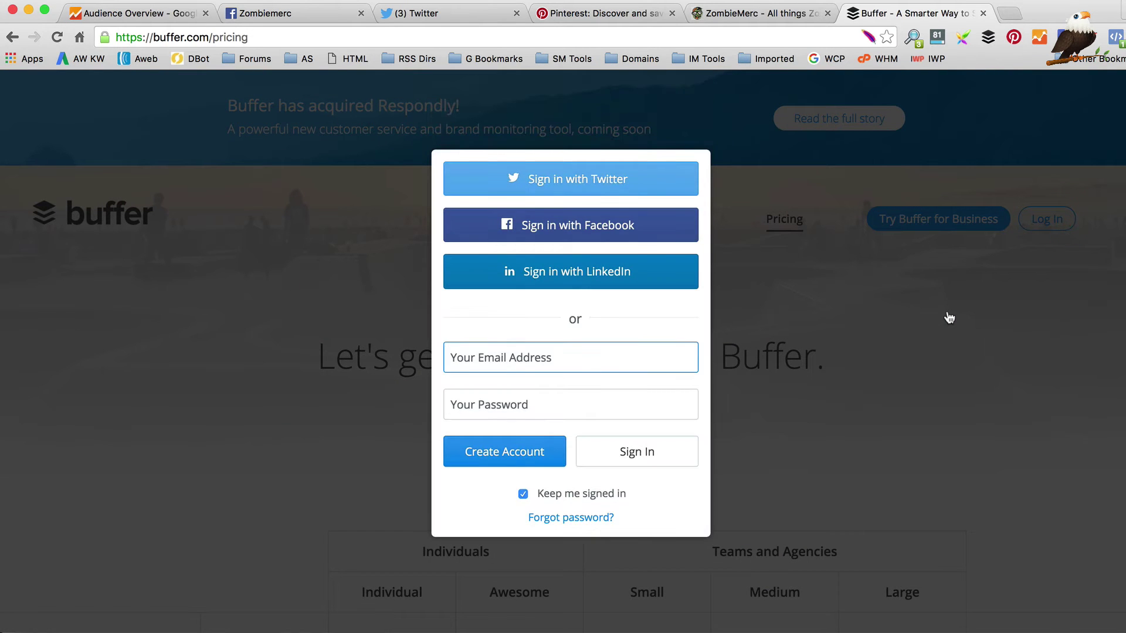
click(581, 224)
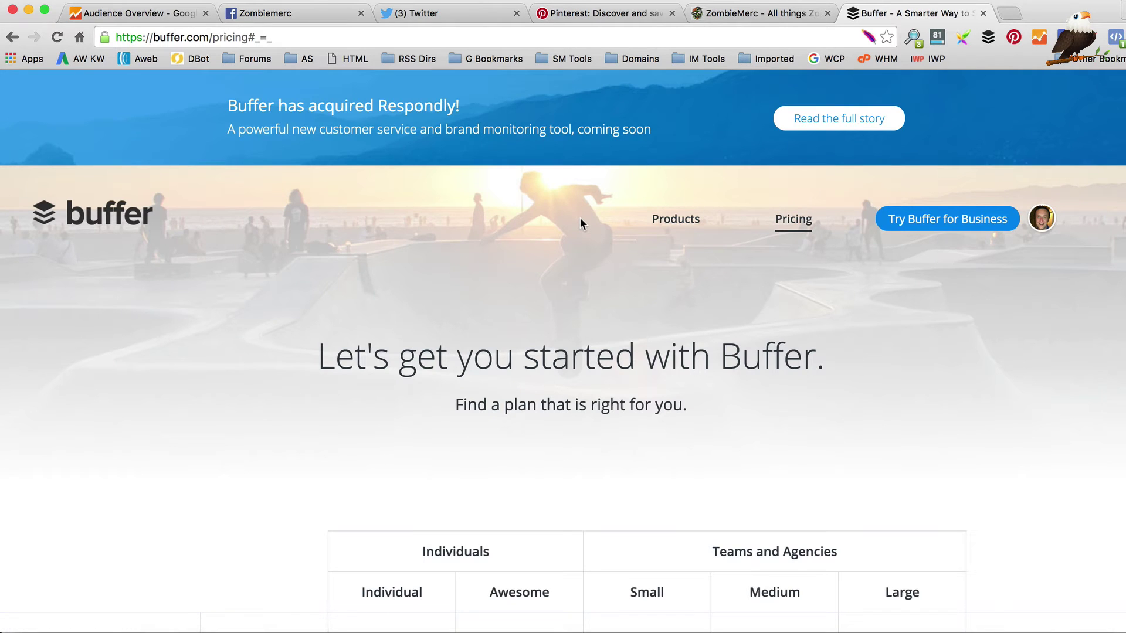
click(737, 15)
click(880, 13)
click(1035, 229)
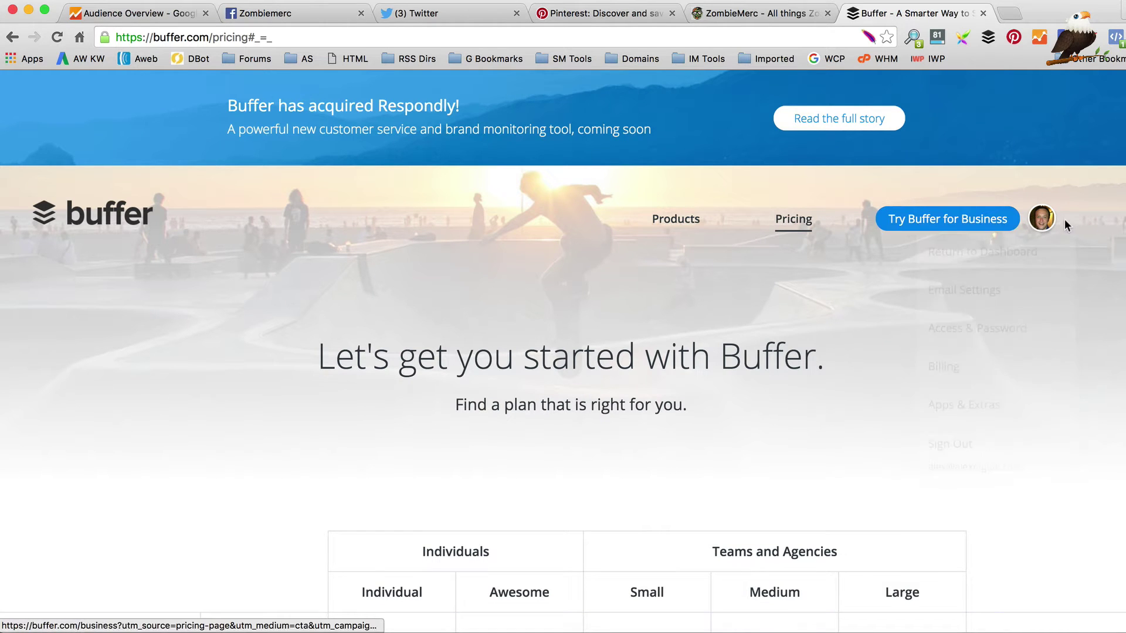
mouse_move(1042, 222)
click(1013, 262)
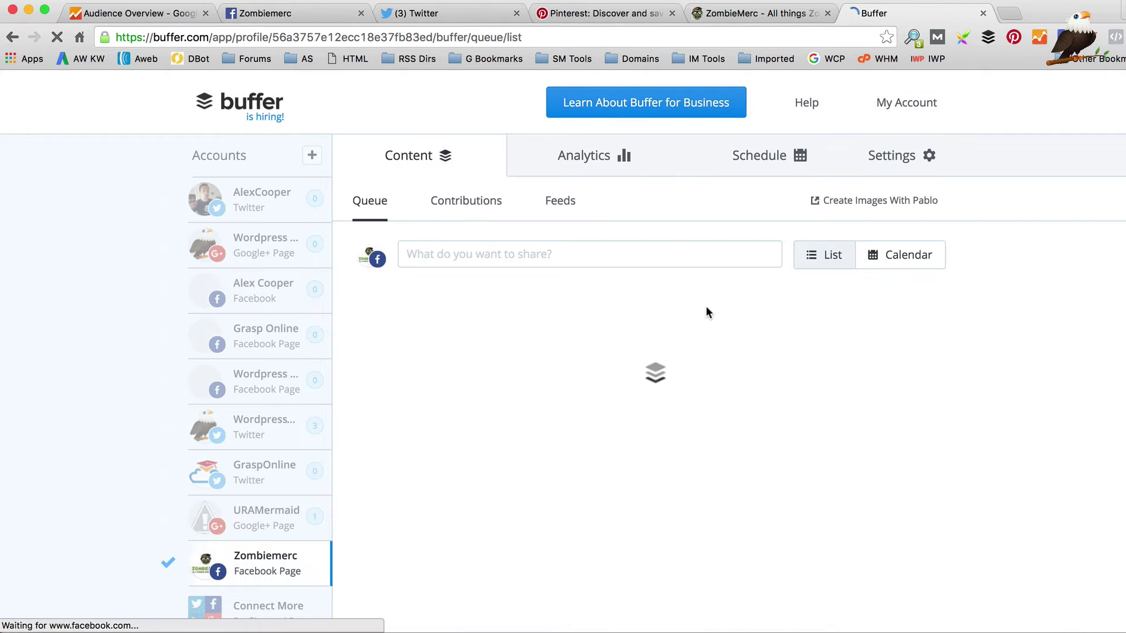
scroll(270, 516, down, 2)
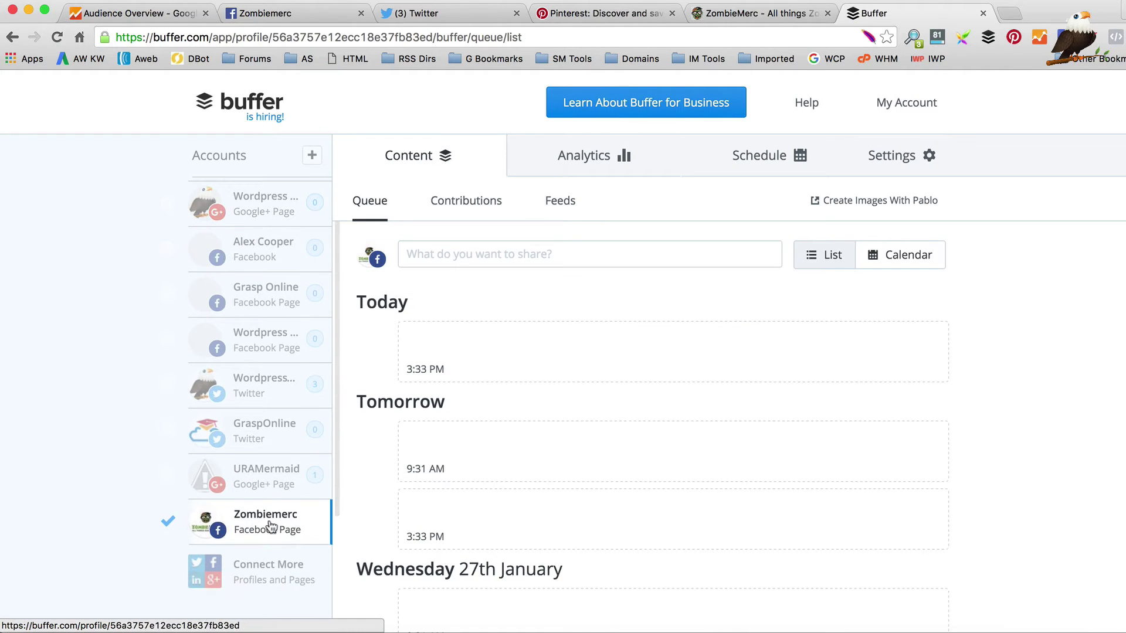
scroll(282, 540, down, 2)
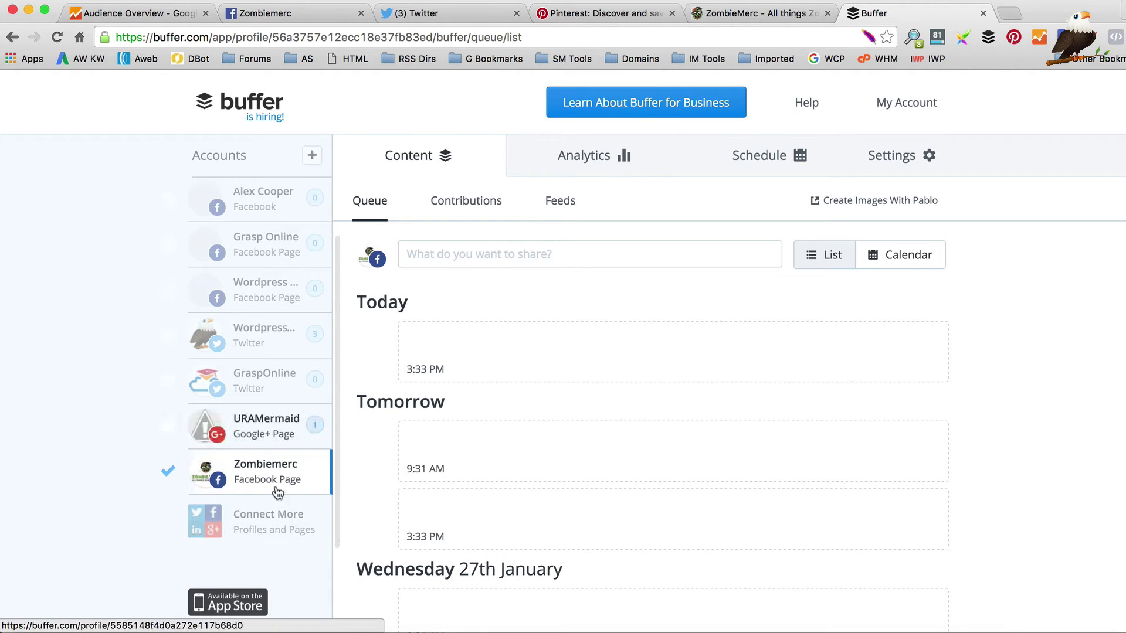
click(280, 529)
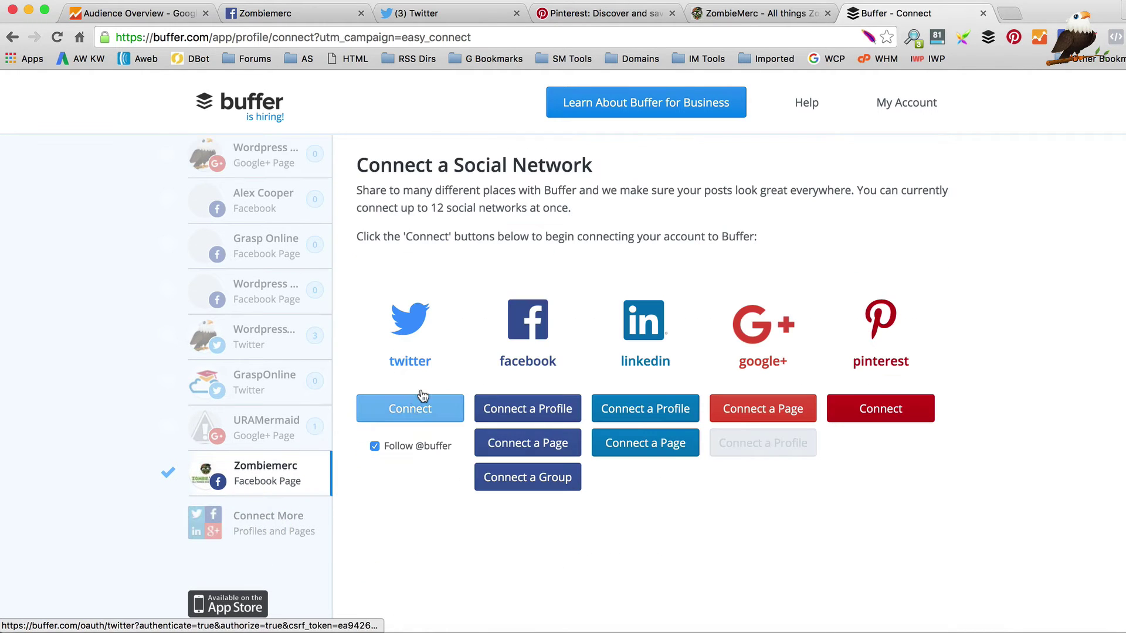
click(375, 446)
click(404, 412)
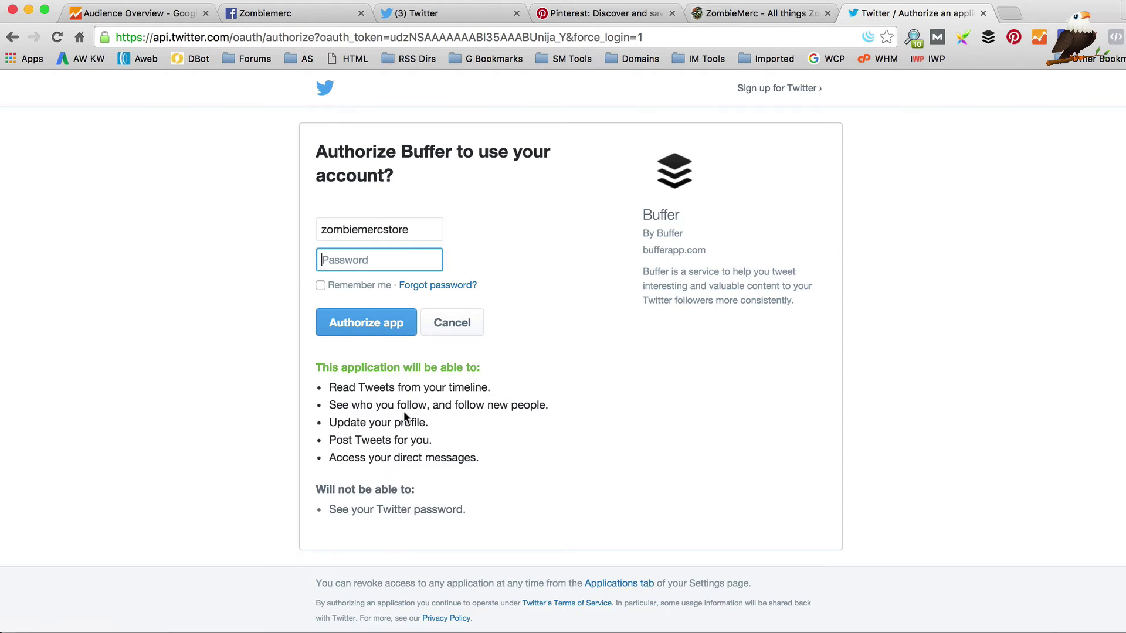
- Enter the Twitter account password with Remember me enabled, authorize Buffer, and save the password in the browser
text(•••••••••)
click(320, 285)
click(356, 324)
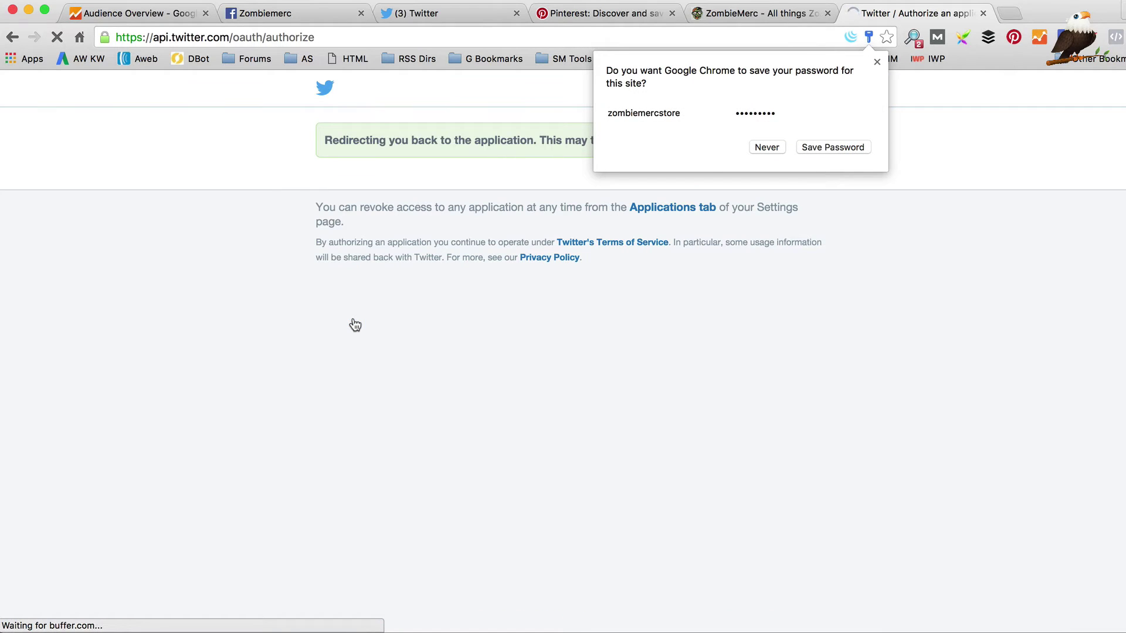
click(851, 147)
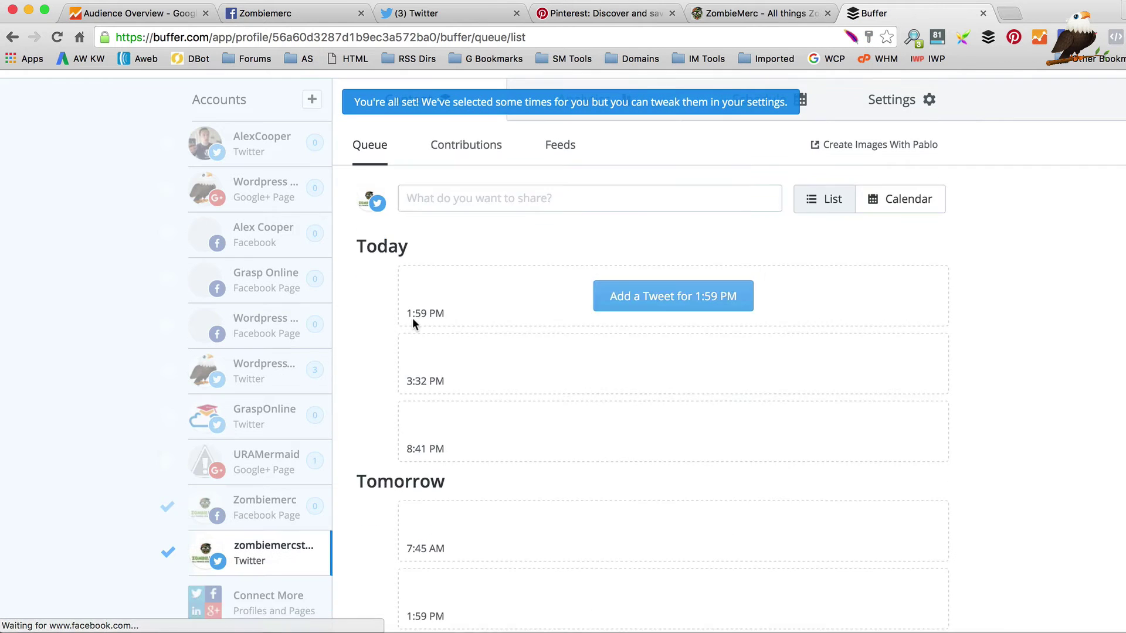
- Connect the Zombie Merc Pinterest account to Buffer, authorize the access, and select that profile in the accounts list
click(282, 586)
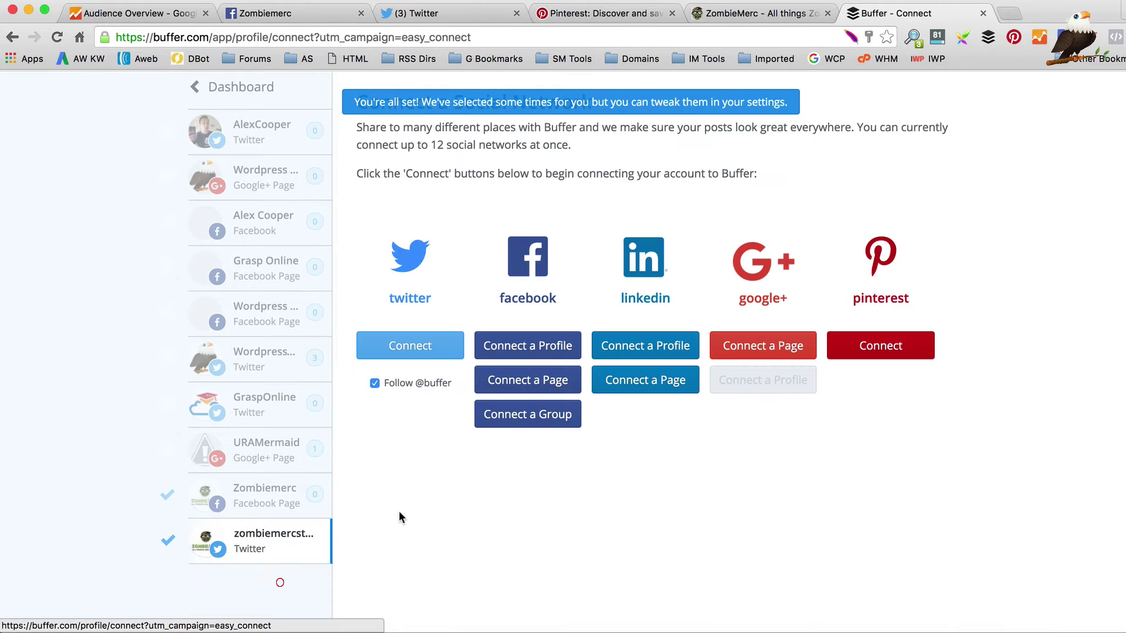
click(871, 360)
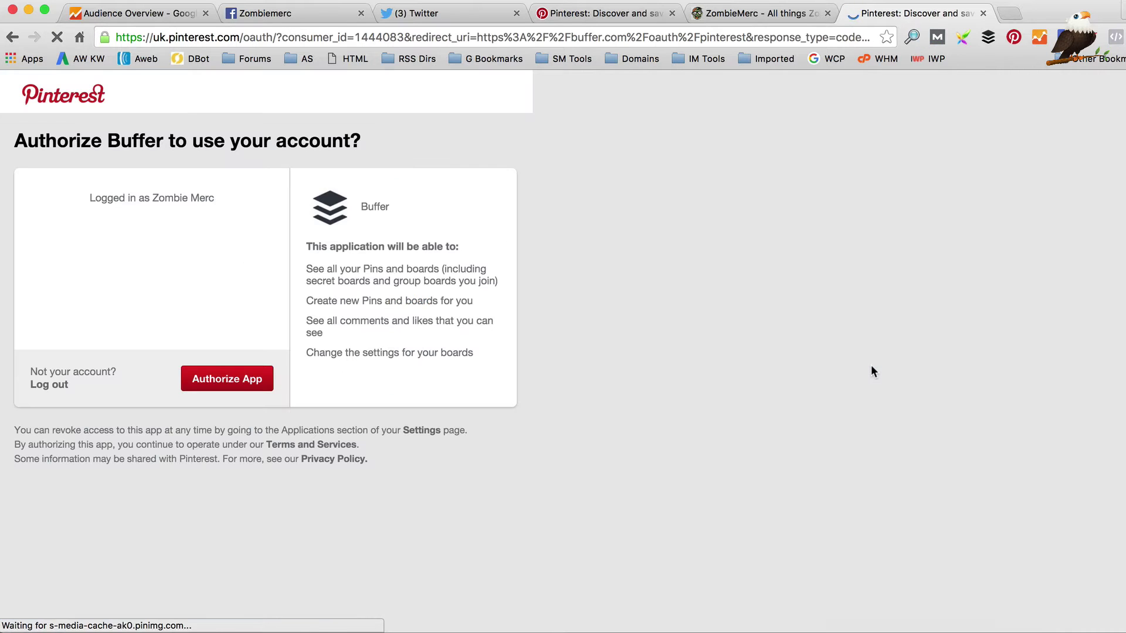
click(217, 376)
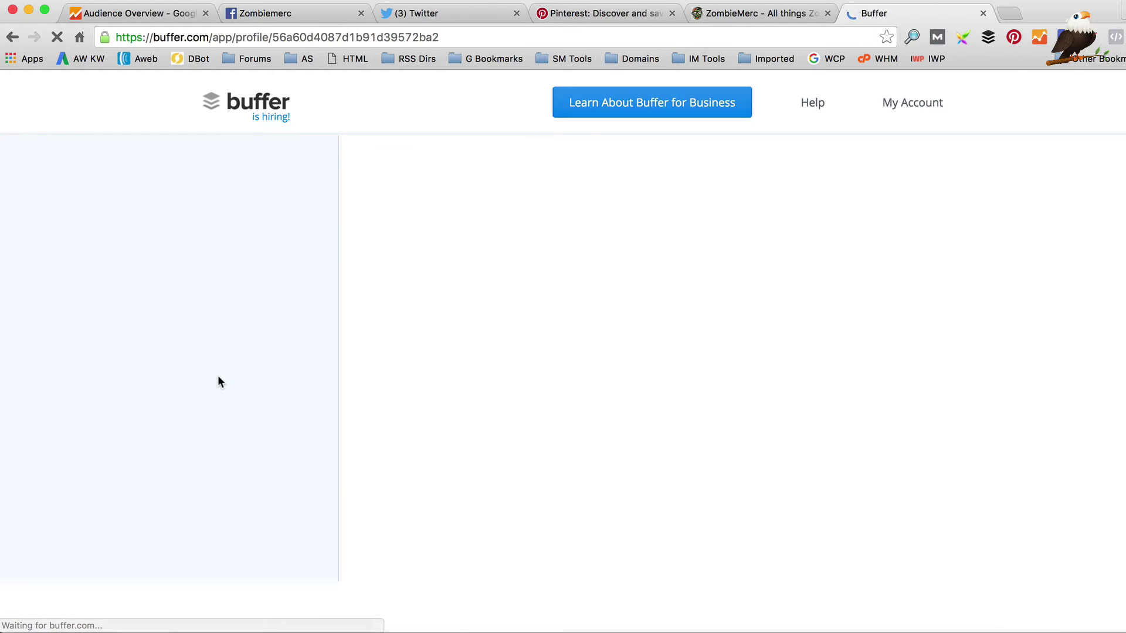
scroll(409, 347, down, 4)
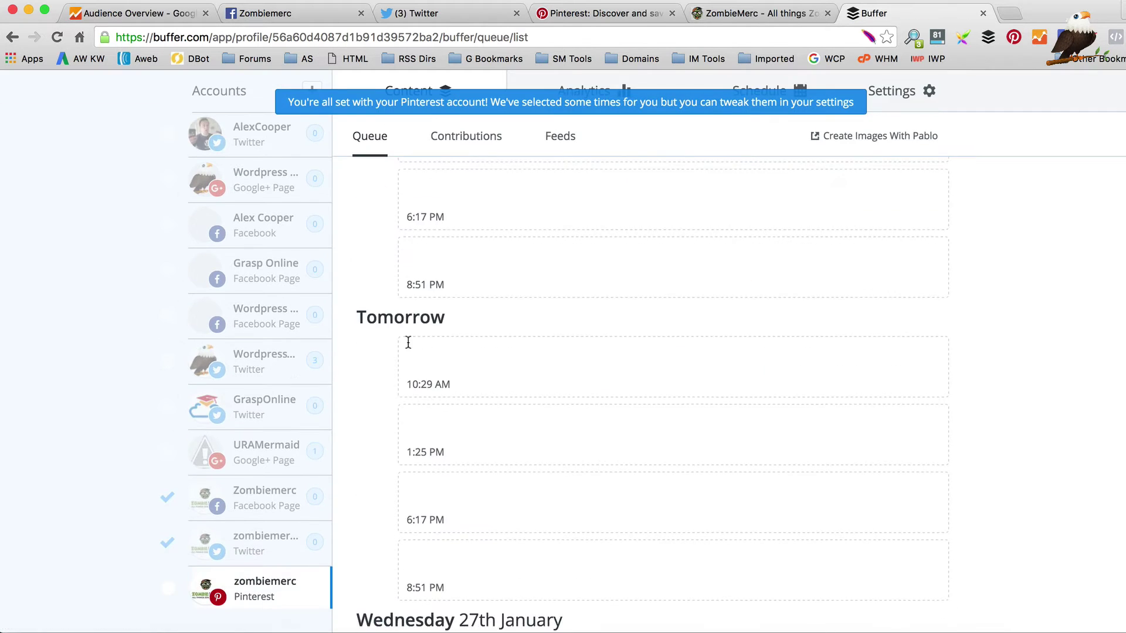
click(168, 586)
scroll(522, 414, up, 5)
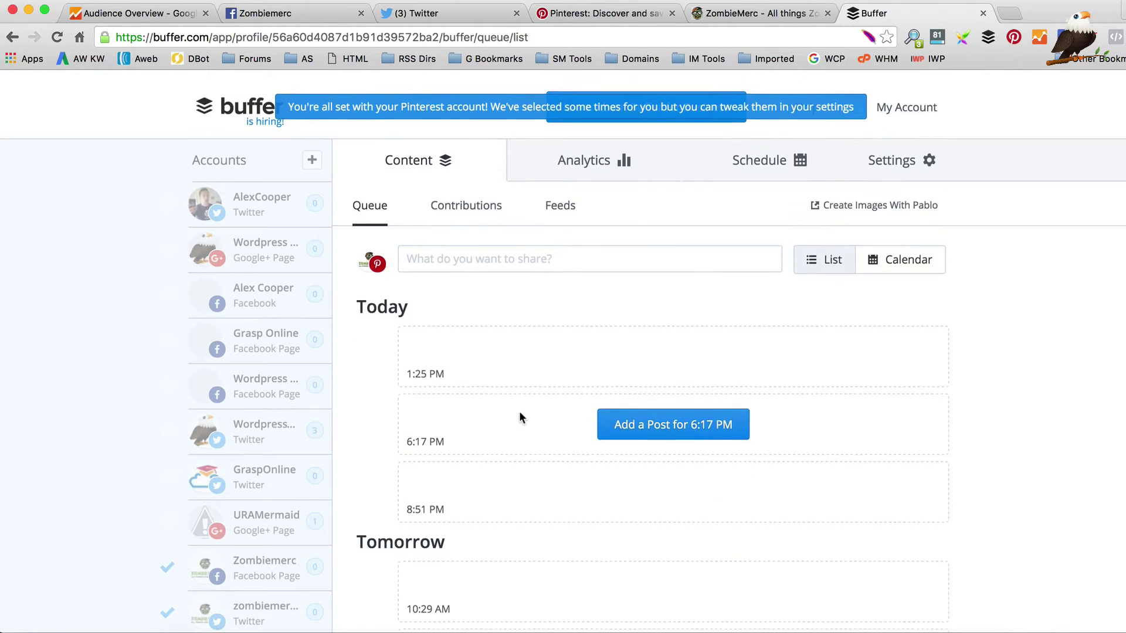
- Open the Zombie Fluxx product page from the ZombieMerc store's homepage
click(740, 16)
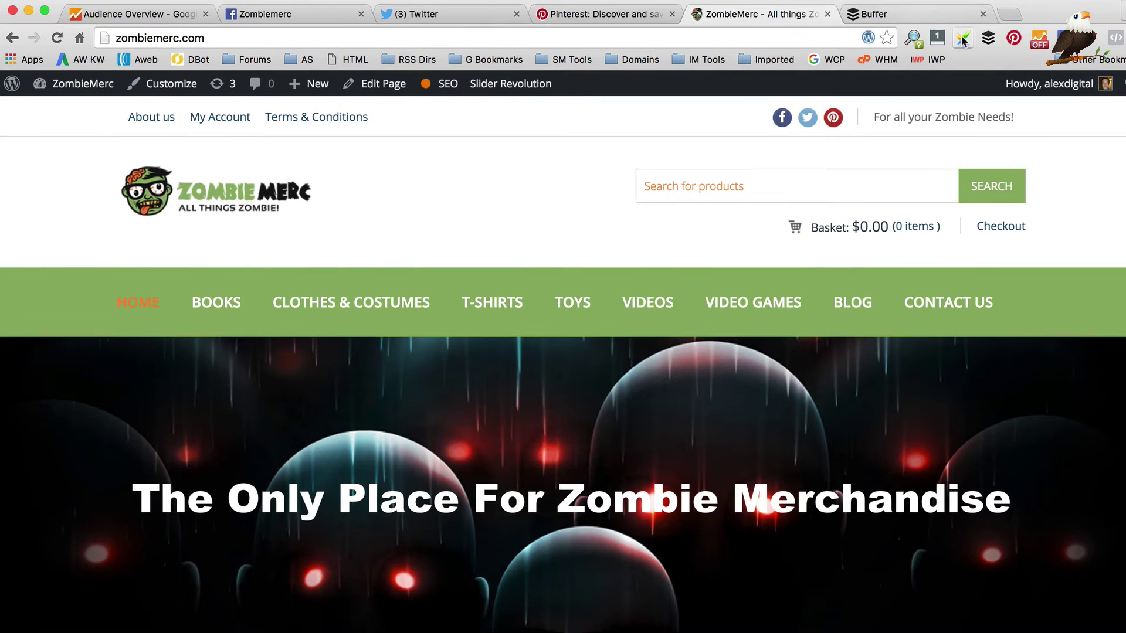
click(989, 38)
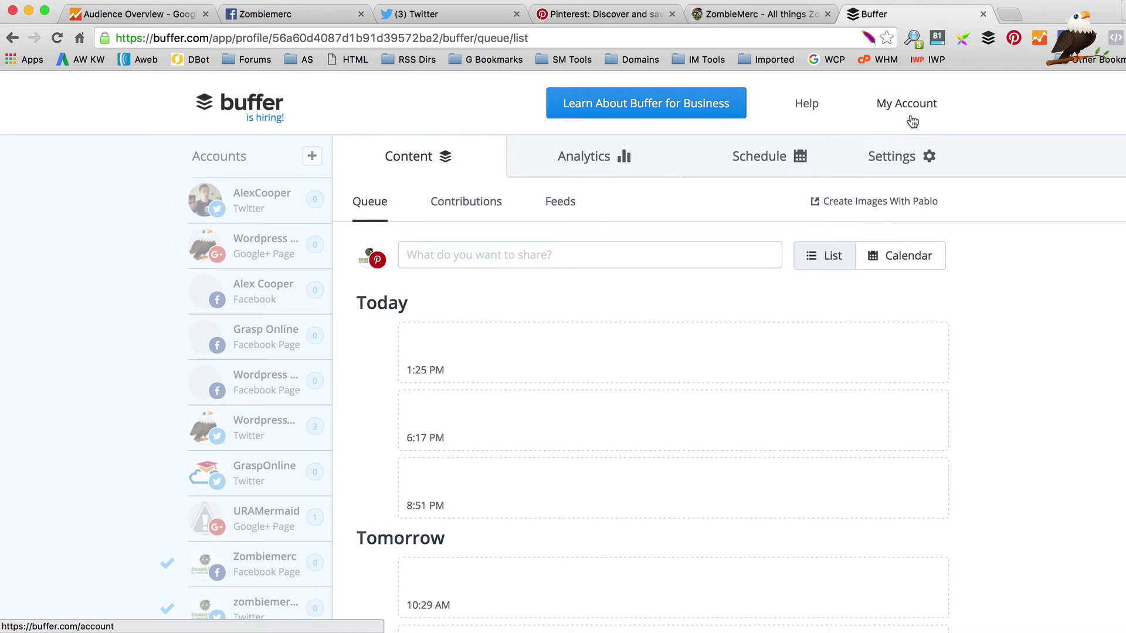
mouse_move(913, 117)
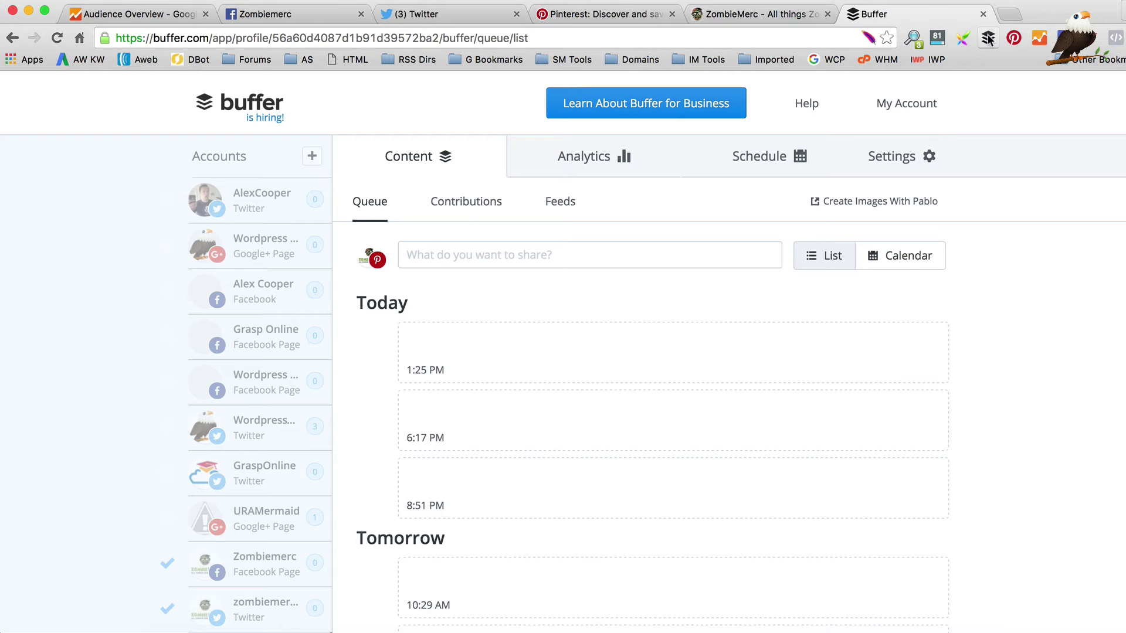
click(729, 16)
scroll(463, 332, down, 15)
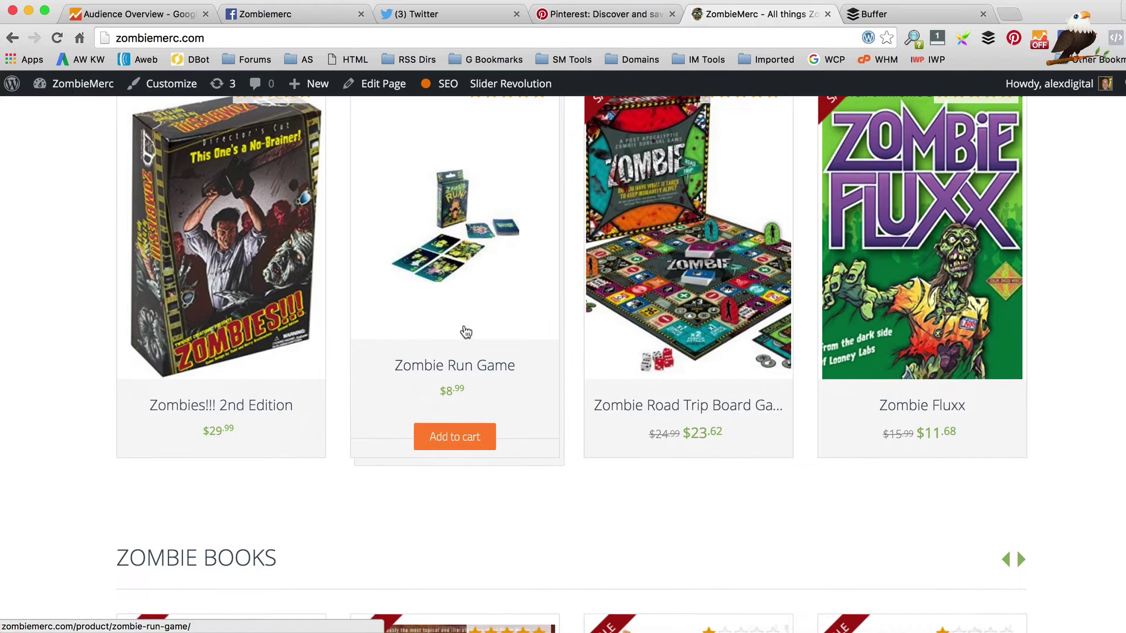
click(961, 250)
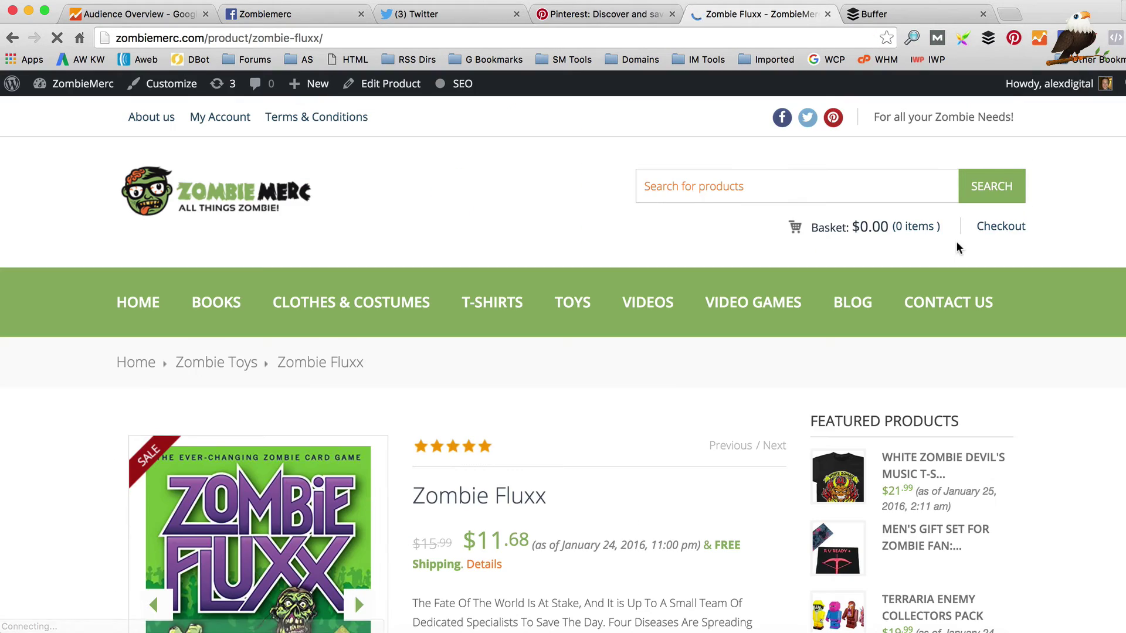
- Start a Buffer post pinned to the Stuff to Buy board and prefix its Twitter and Pinterest message with "A great Zombie Toy - #"
click(988, 40)
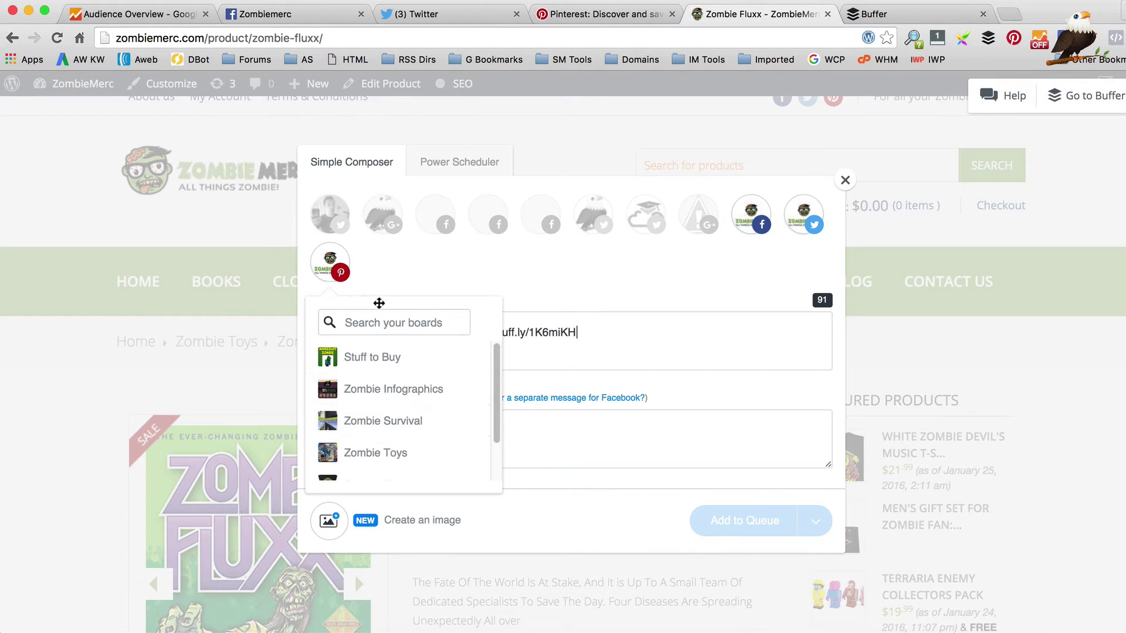
click(354, 359)
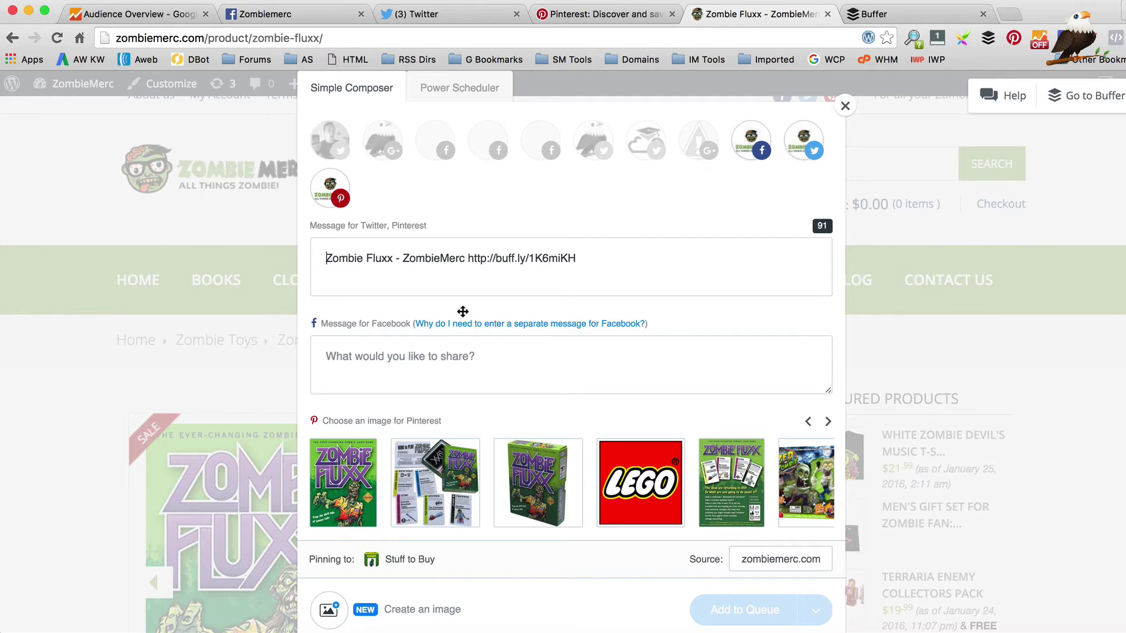
text(A great zo,b)
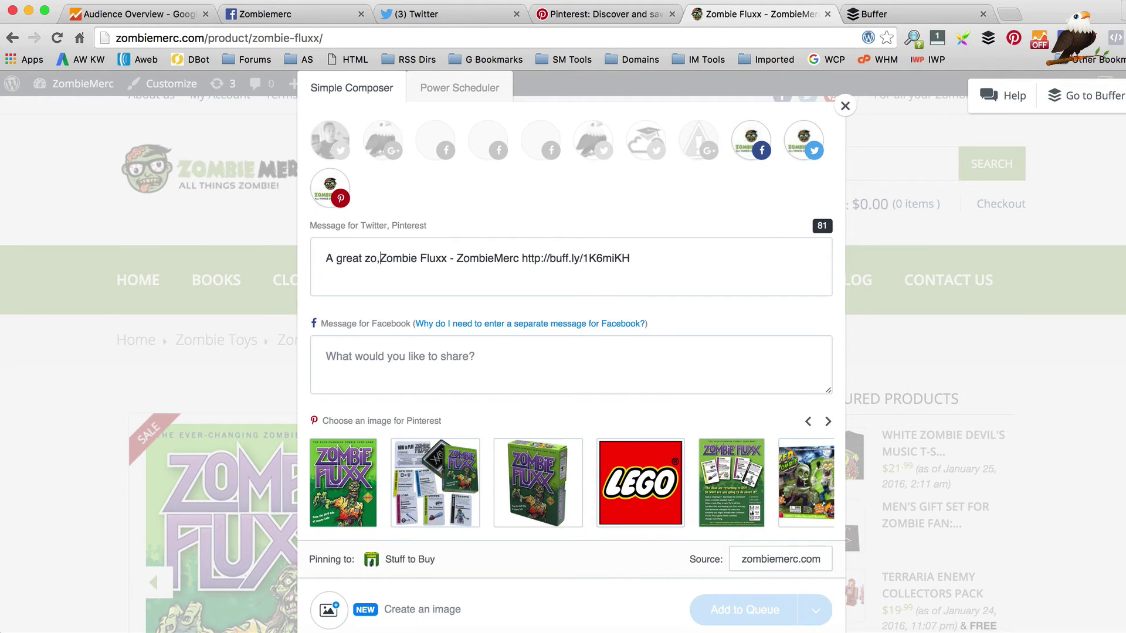
key(BackSpace)
key(BackSpace)
key(BackSpace)
key(BackSpace)
text(Zombie )
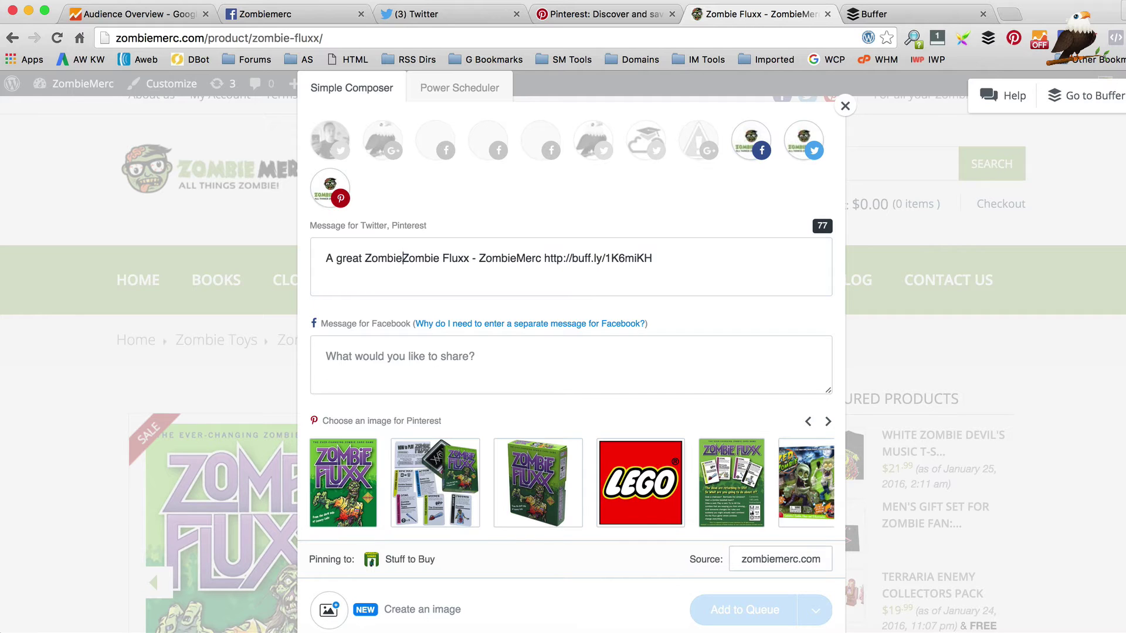
text(Toy -)
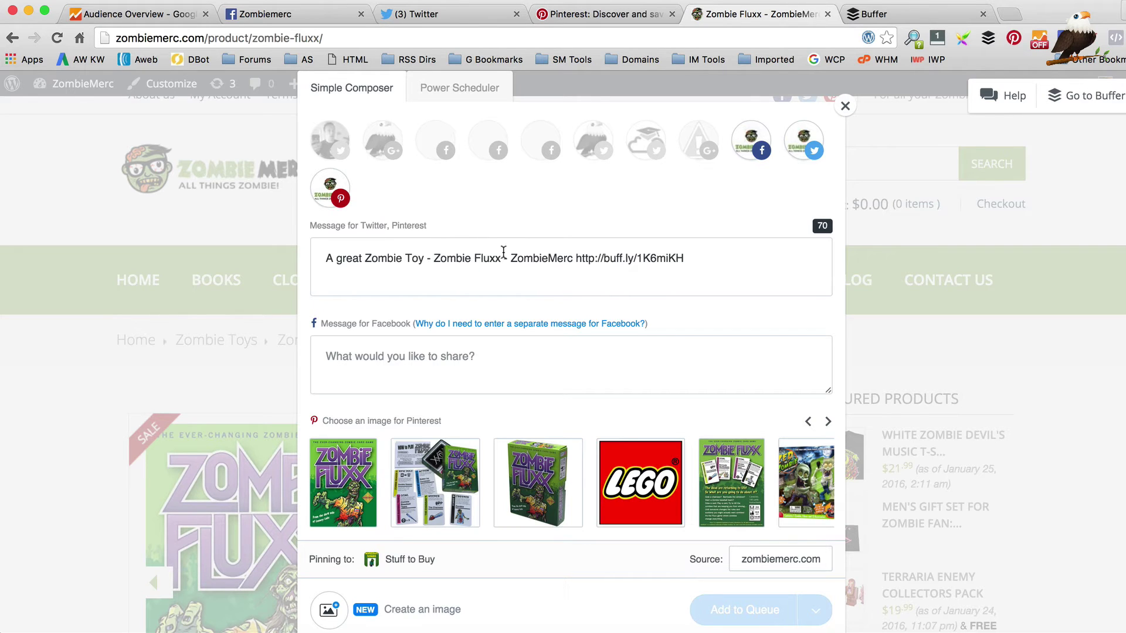
text(#)
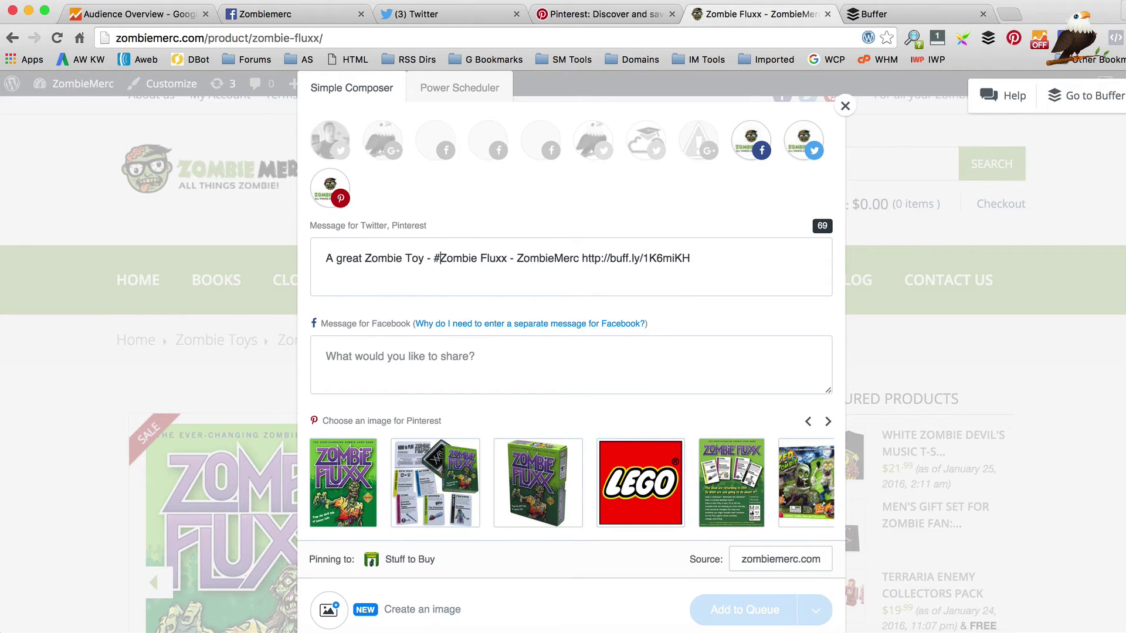
- Enter "Love this great zombie toy.." as the separate Facebook message of the Zombie Fluxx post
click(465, 362)
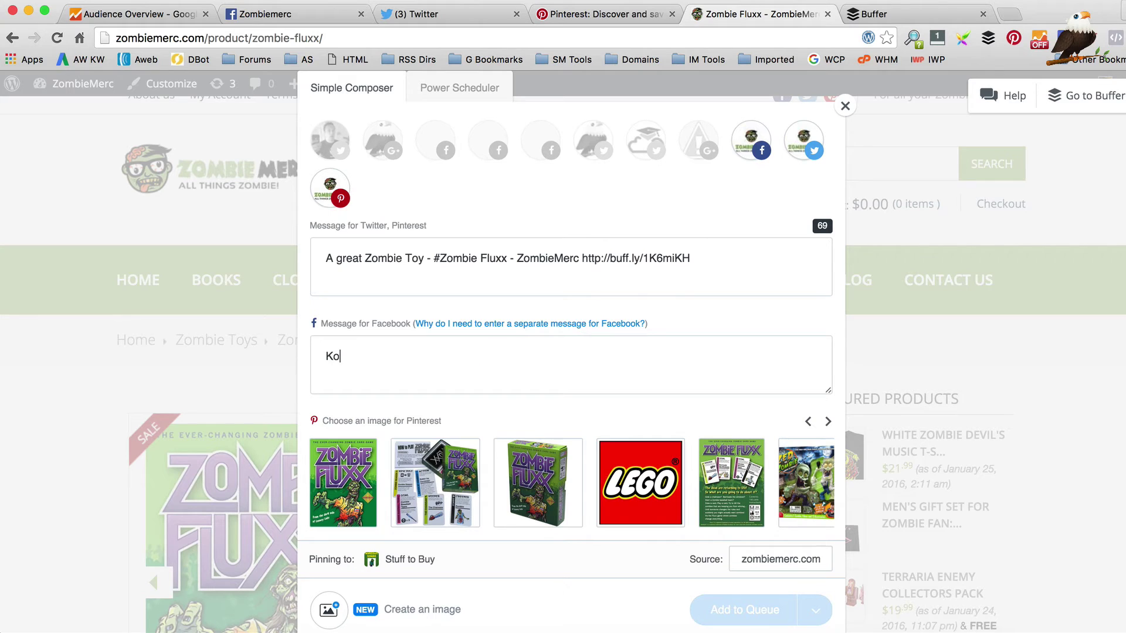
text(Lov)
text(ombe)
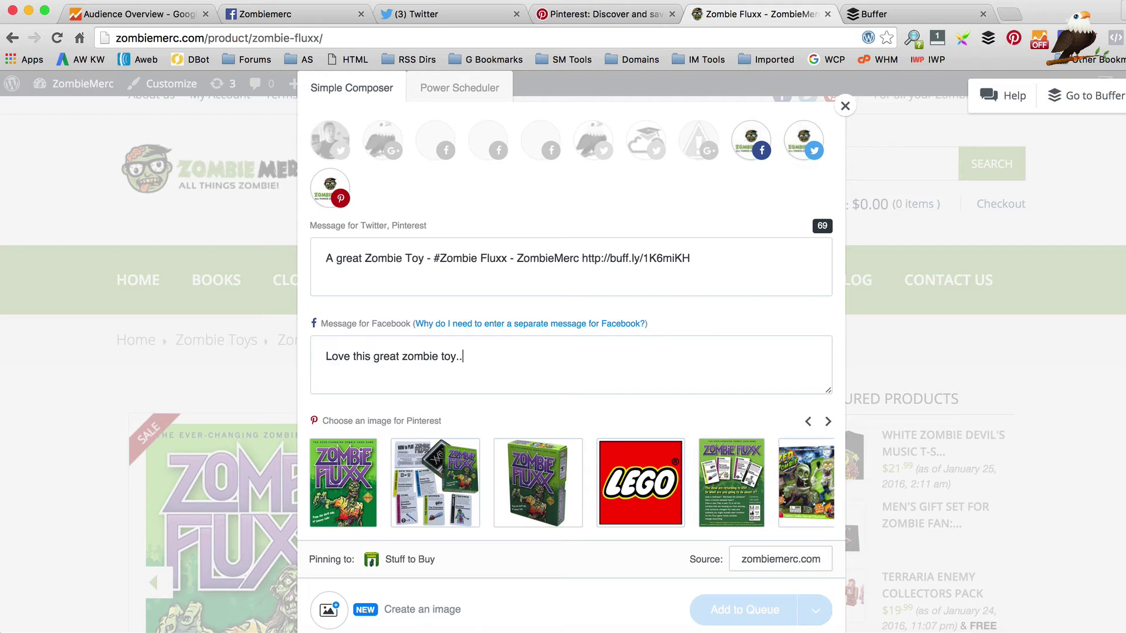
scroll(654, 357, down, 1)
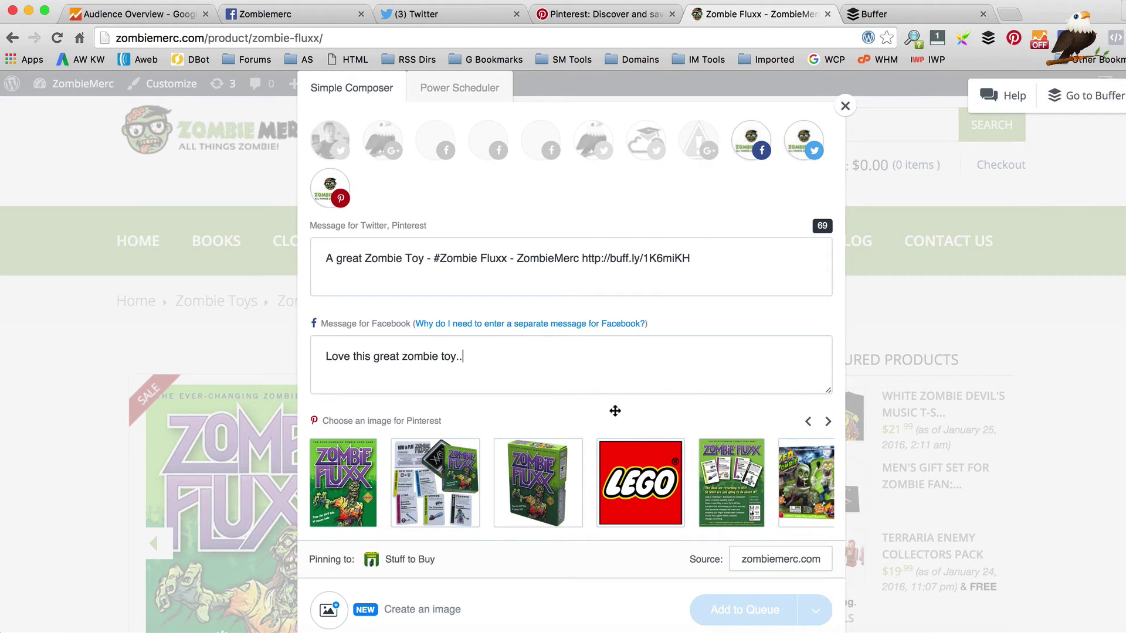
- Choose the first Zombie Fluxx cover image for Pinterest and add the post to the Buffer queue
click(343, 484)
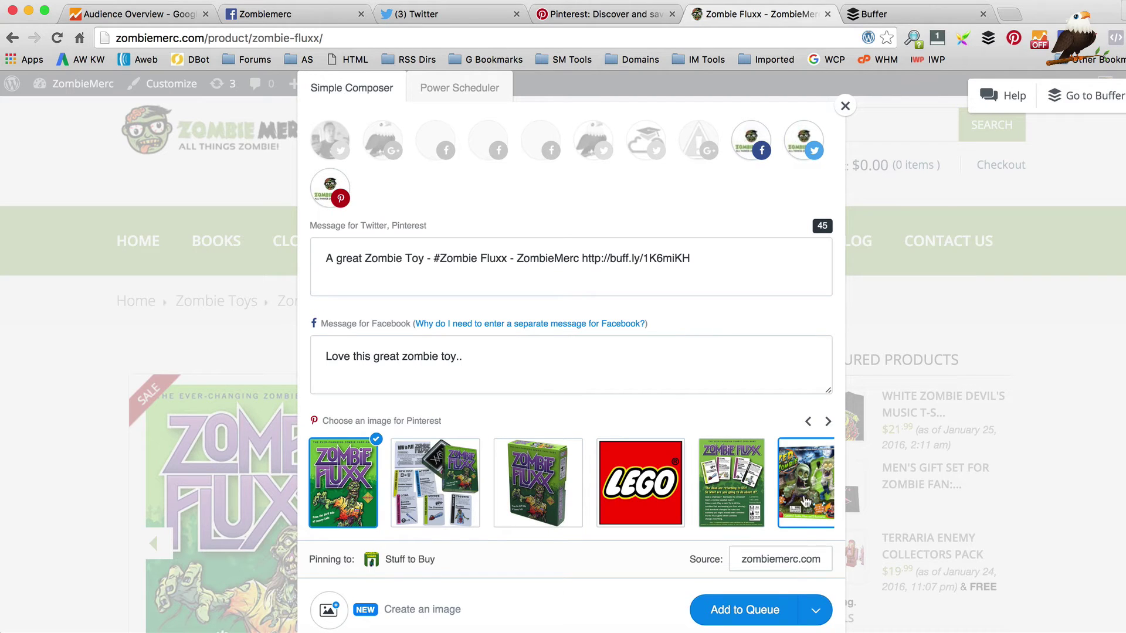
click(827, 613)
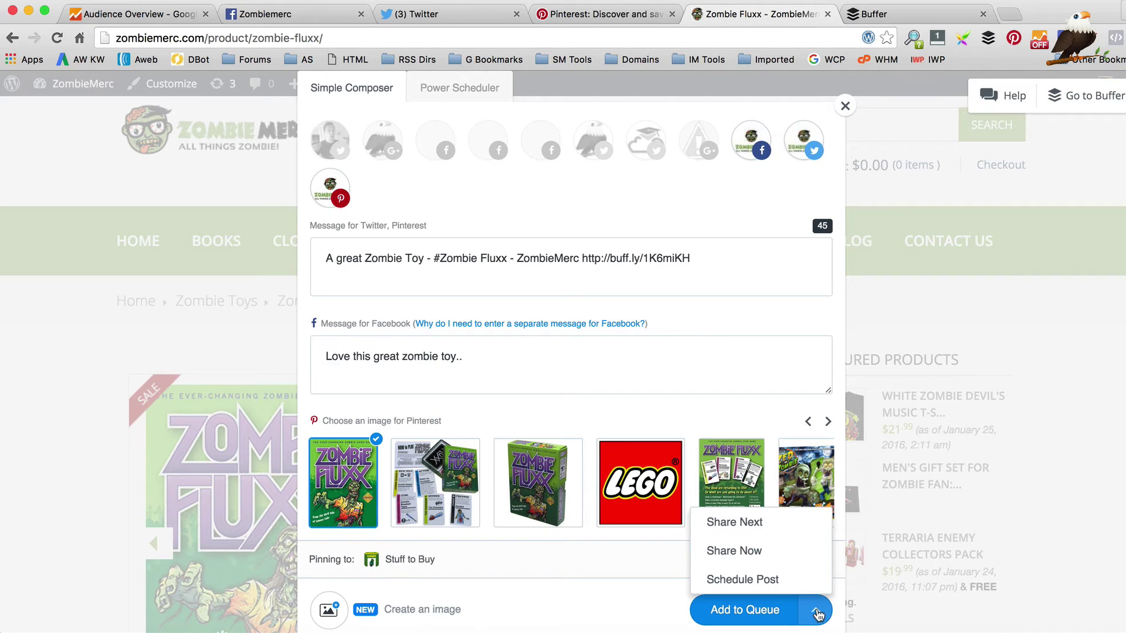
click(610, 607)
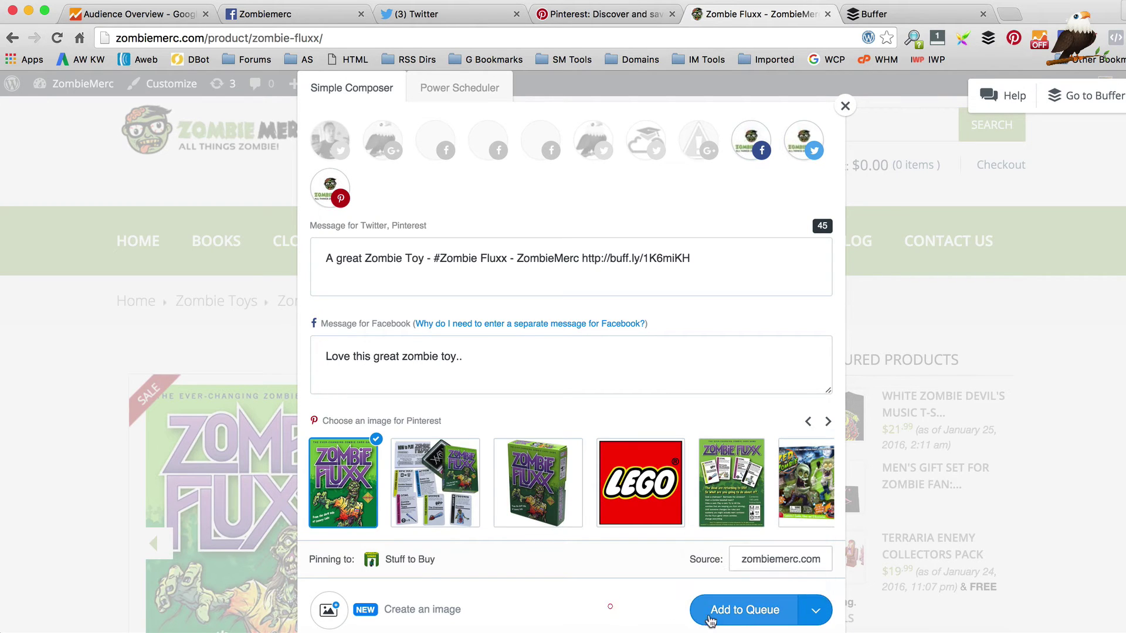
click(739, 619)
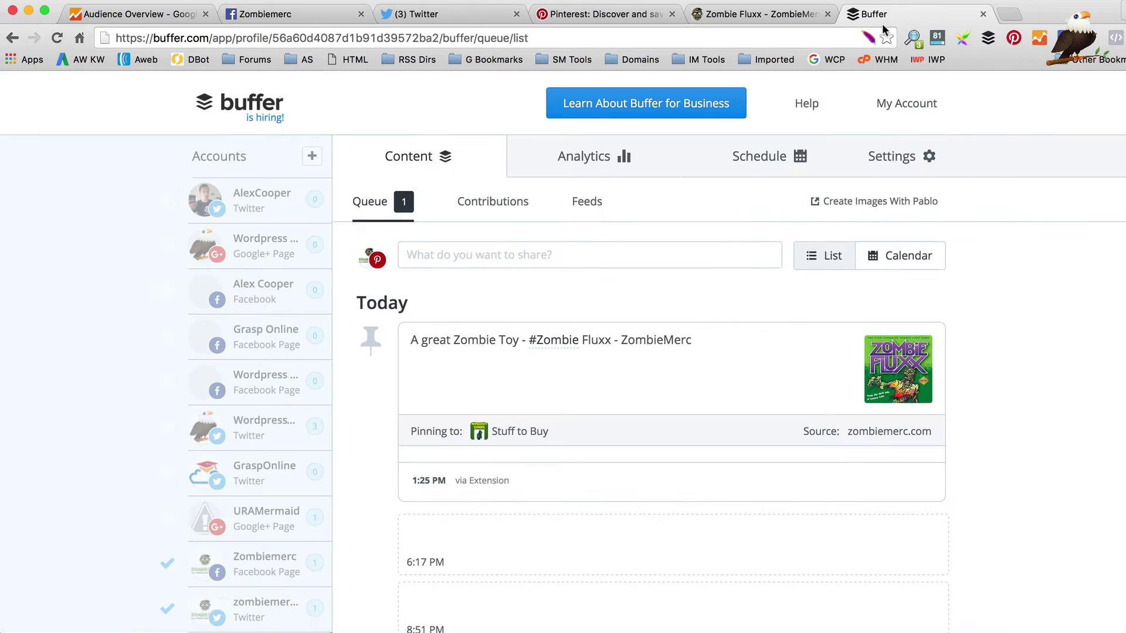
- Move the Zombie Fluxx pin in the Buffer Pinterest queue to today's 6:17 PM slot
click(916, 16)
scroll(1023, 417, down, 3)
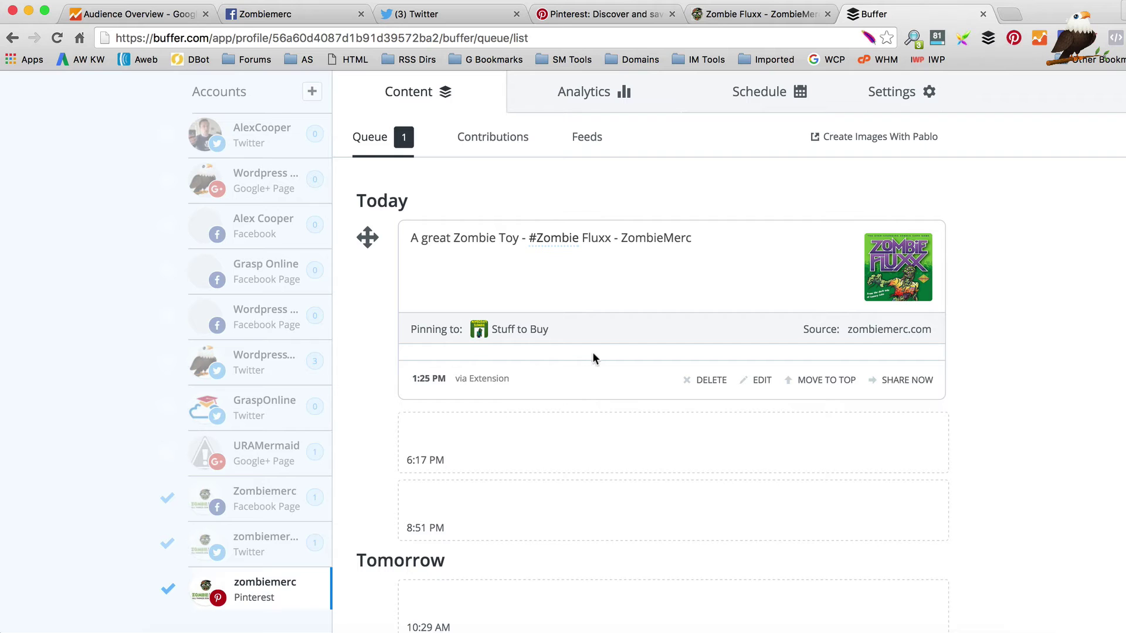
scroll(616, 330, up, 1)
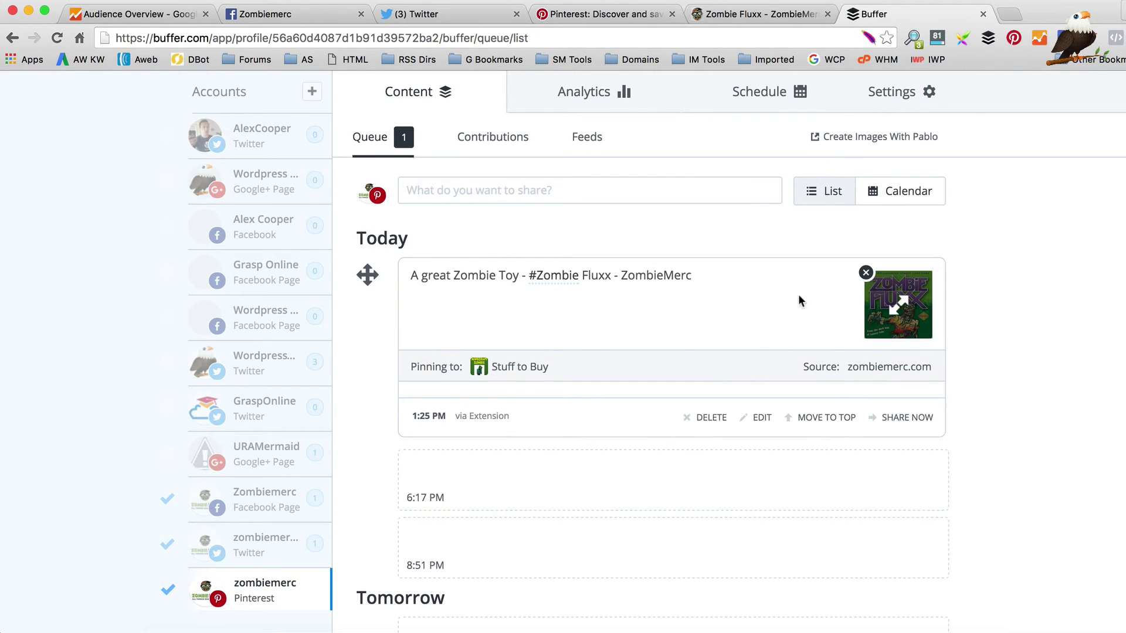
drag(378, 279, 405, 432)
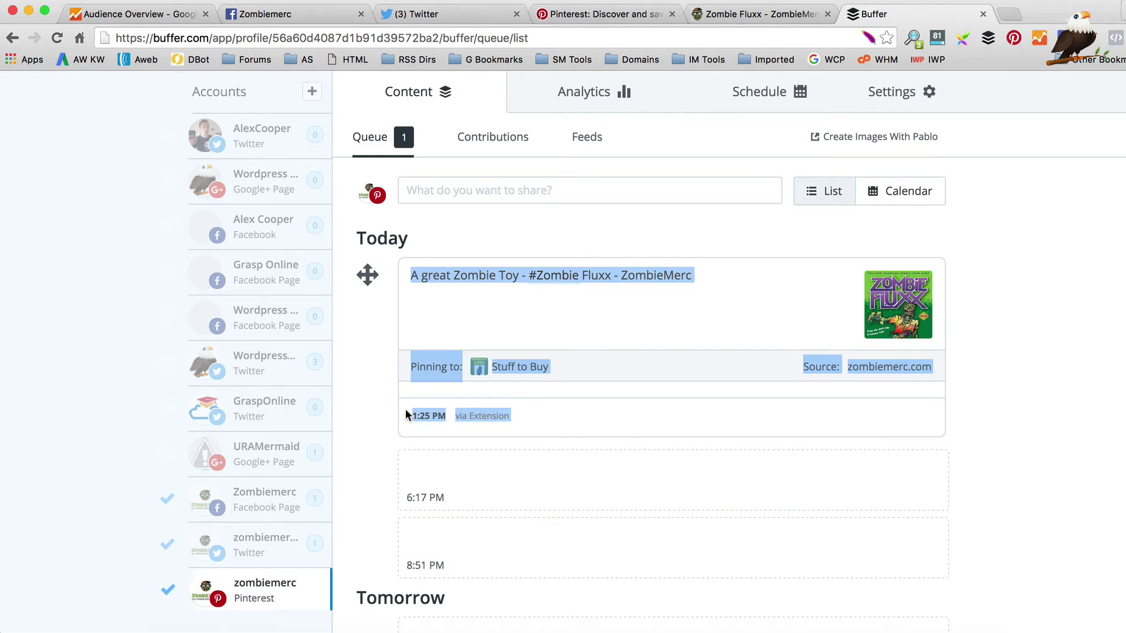
drag(367, 277, 455, 495)
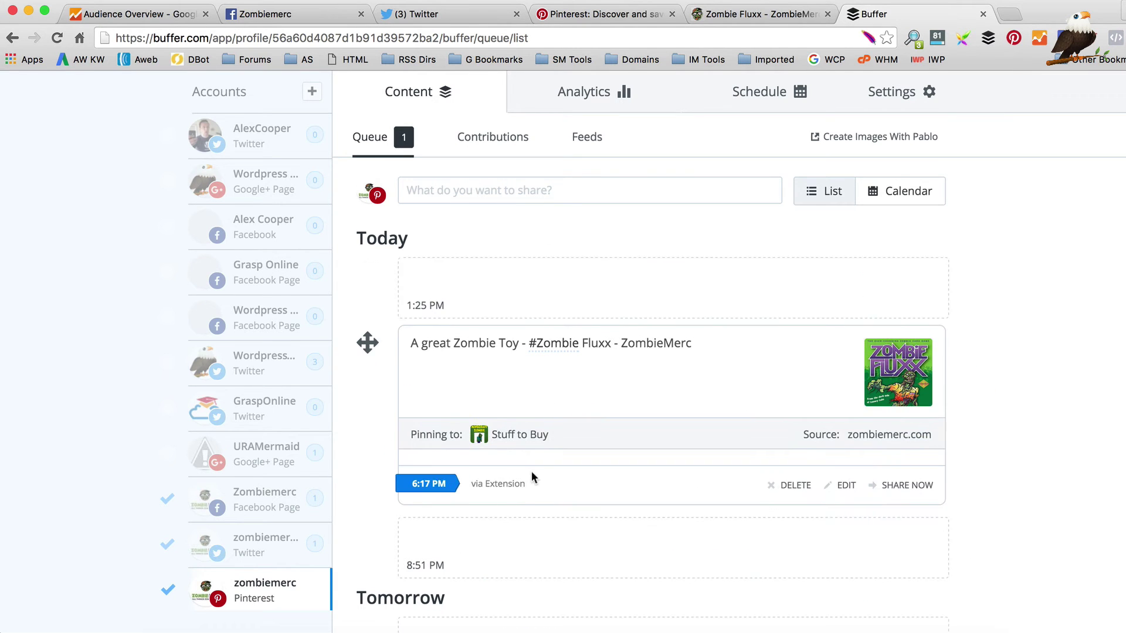
scroll(531, 470, down, 3)
right_click(664, 268)
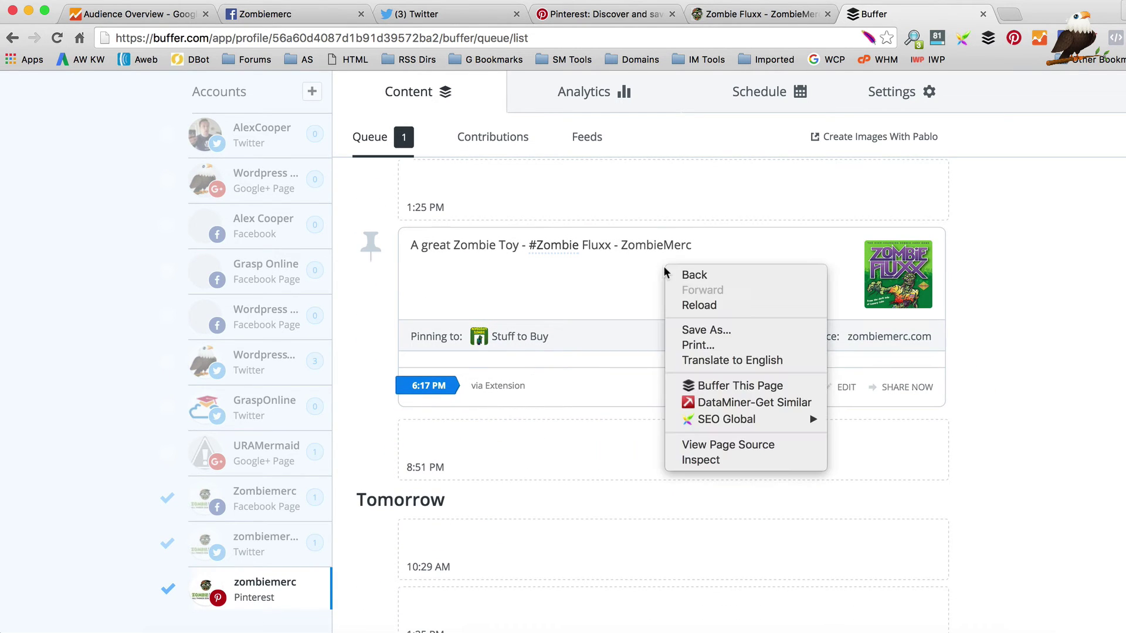
click(1108, 276)
scroll(756, 392, up, 3)
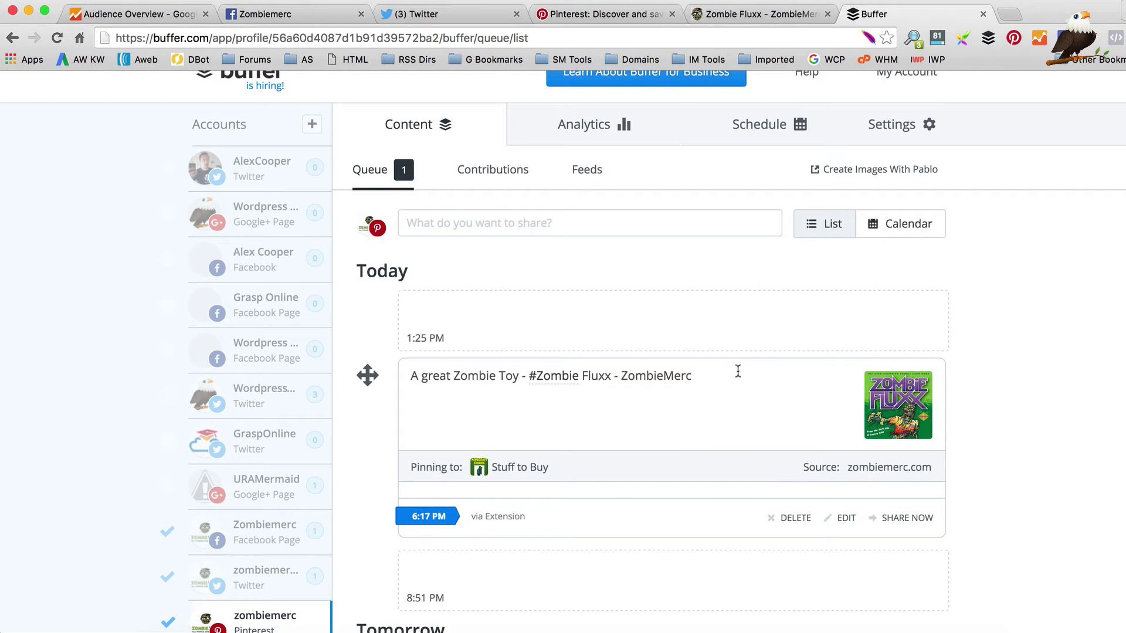
scroll(626, 420, down, 5)
scroll(628, 417, up, 4)
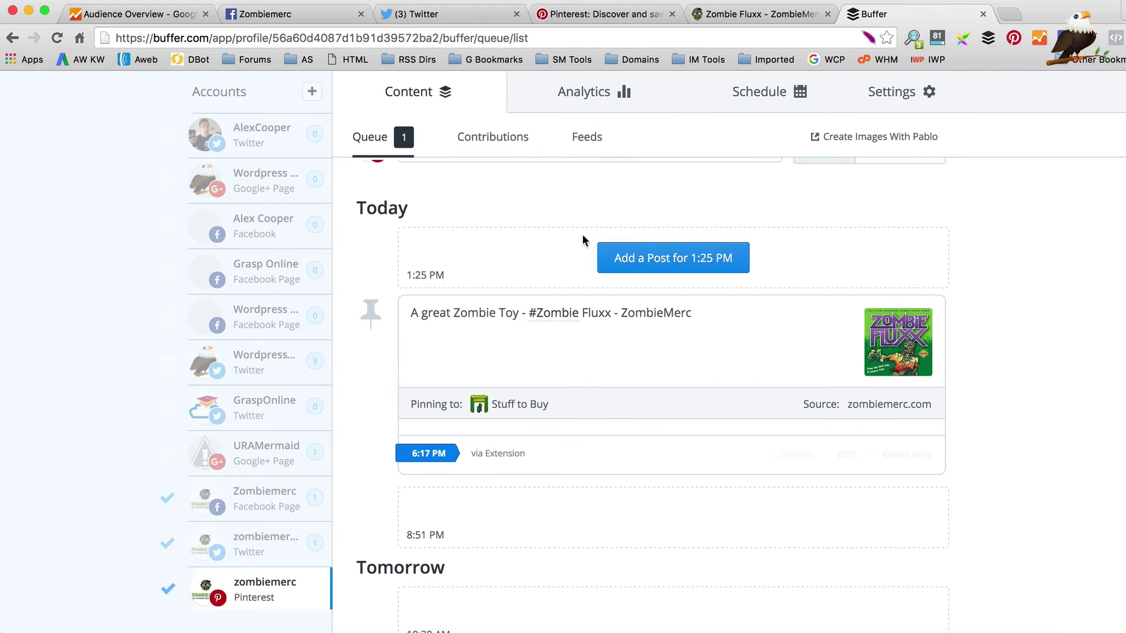
- Return to the store site and open the RenHe Toddler Geek Plants Vs. Zombies T-shirts product page
click(731, 16)
scroll(738, 329, down, 10)
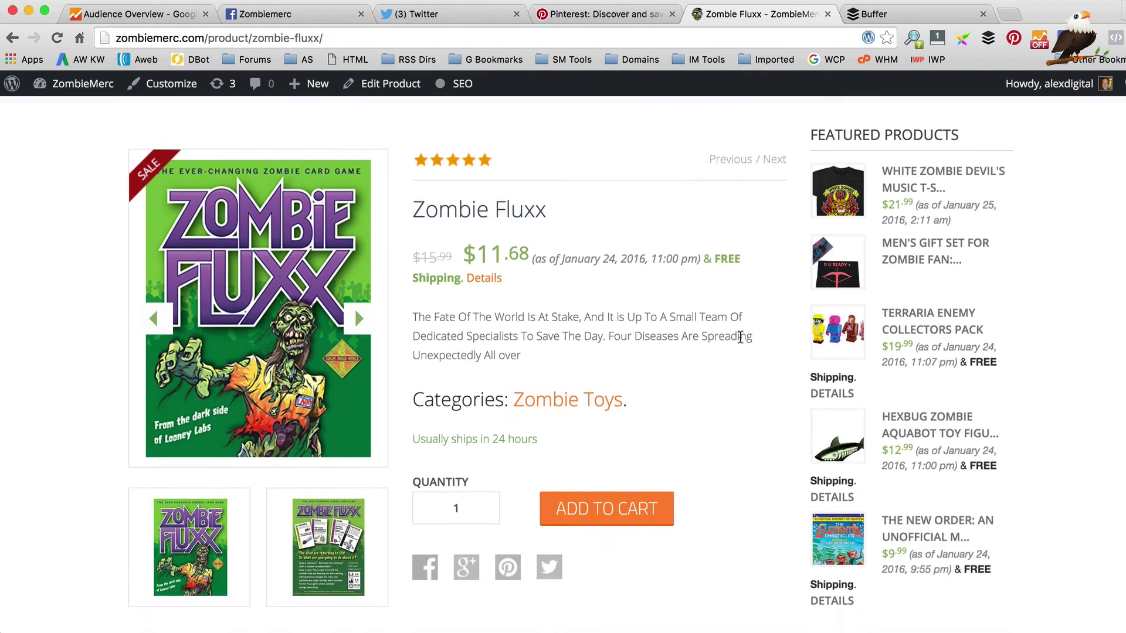
click(848, 401)
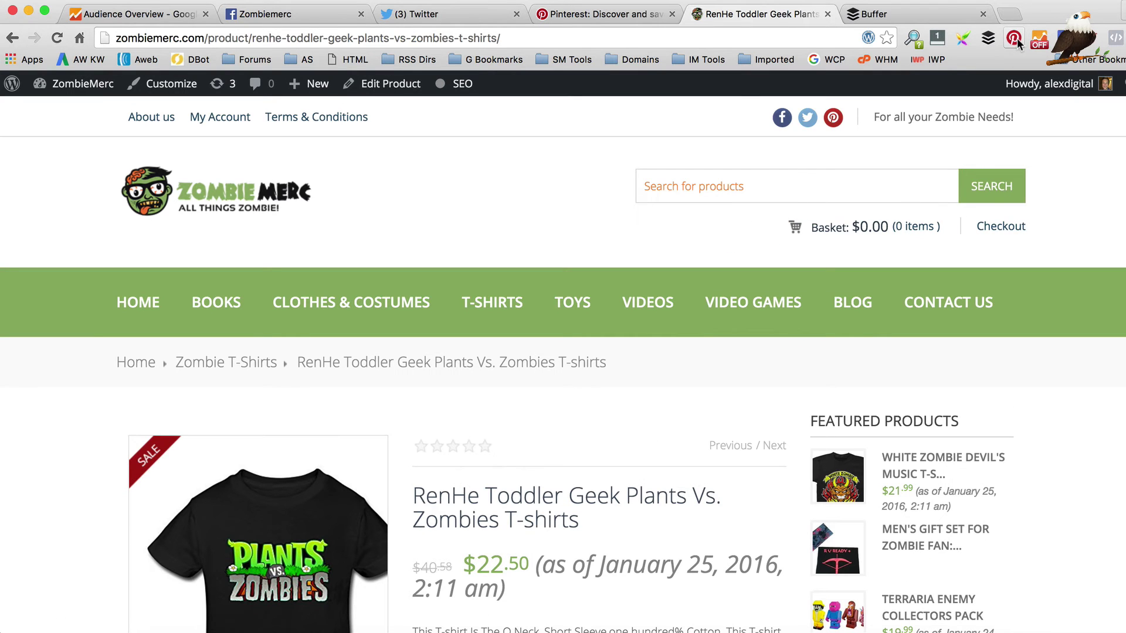
click(1015, 40)
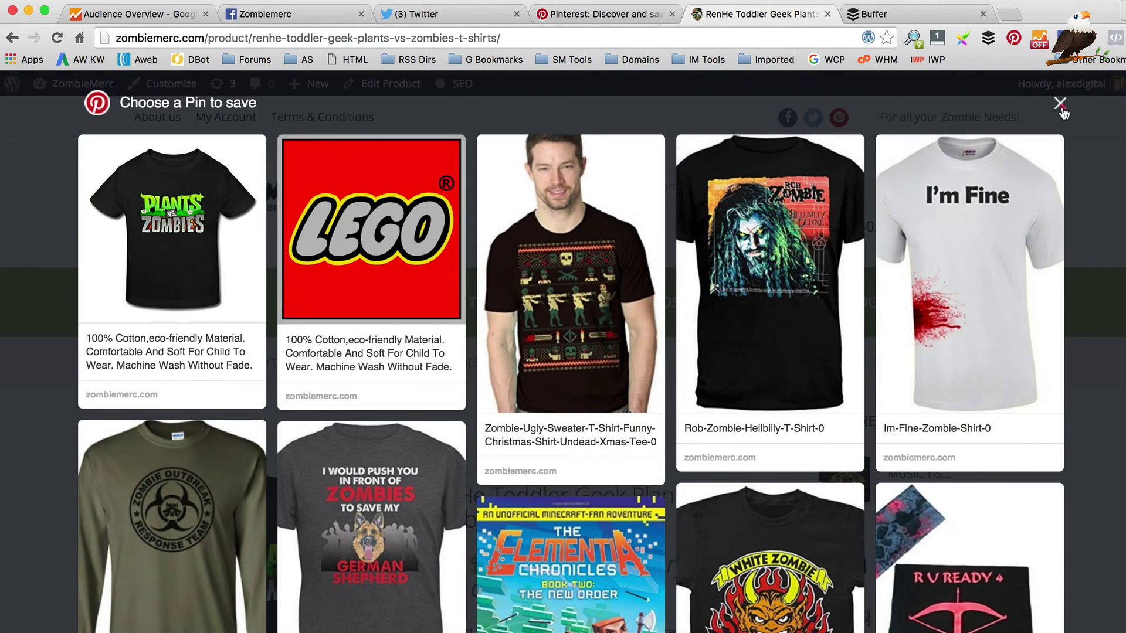
click(1060, 104)
- Start a Buffer post pinned to the Zombie Tshirts board and copy the product title from the Twitter message into the Facebook message
click(989, 38)
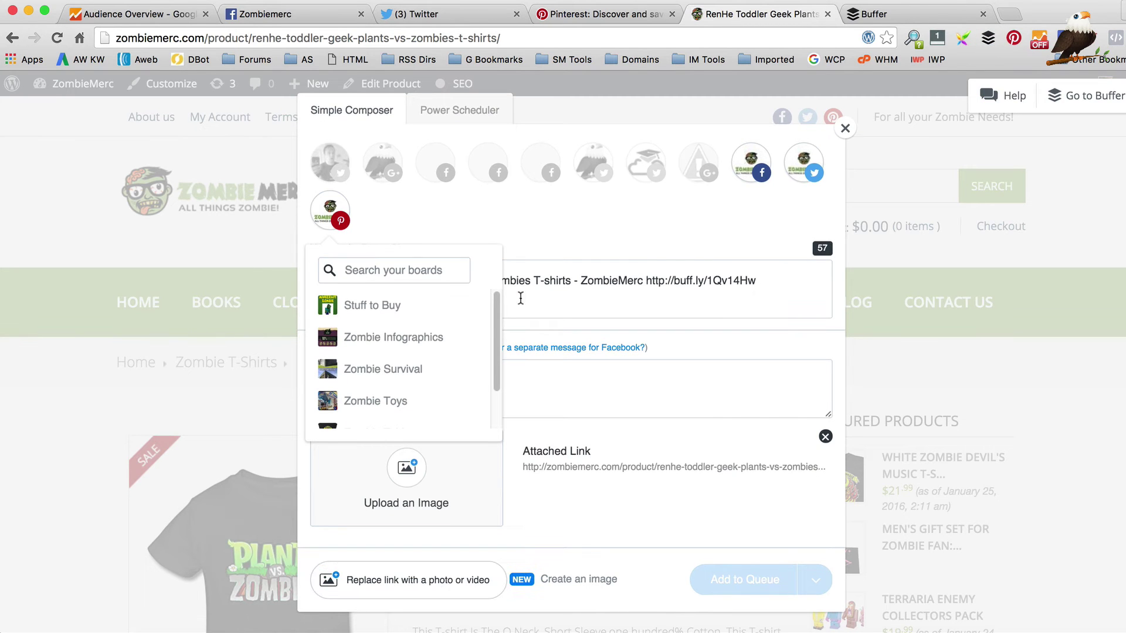
scroll(397, 412, down, 1)
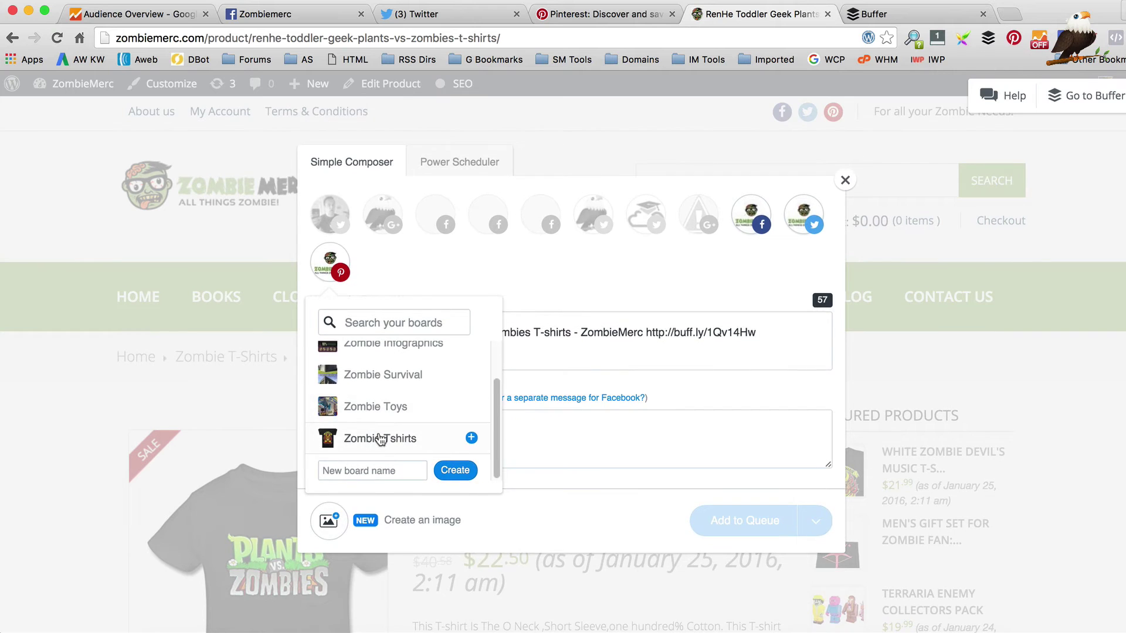
click(381, 438)
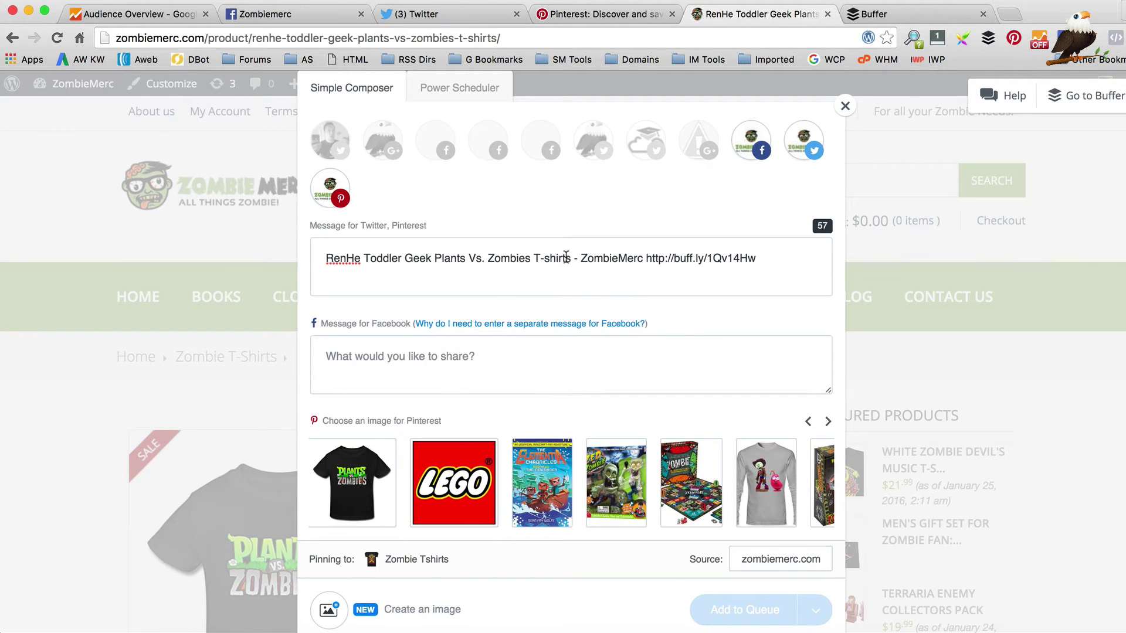
drag(568, 258, 301, 261)
key(ctrl+c)
click(420, 361)
key(ctrl+v)
- Choose the Plants vs. Zombies T-shirt image for Pinterest and add the T-shirt post to the Buffer queue
click(346, 469)
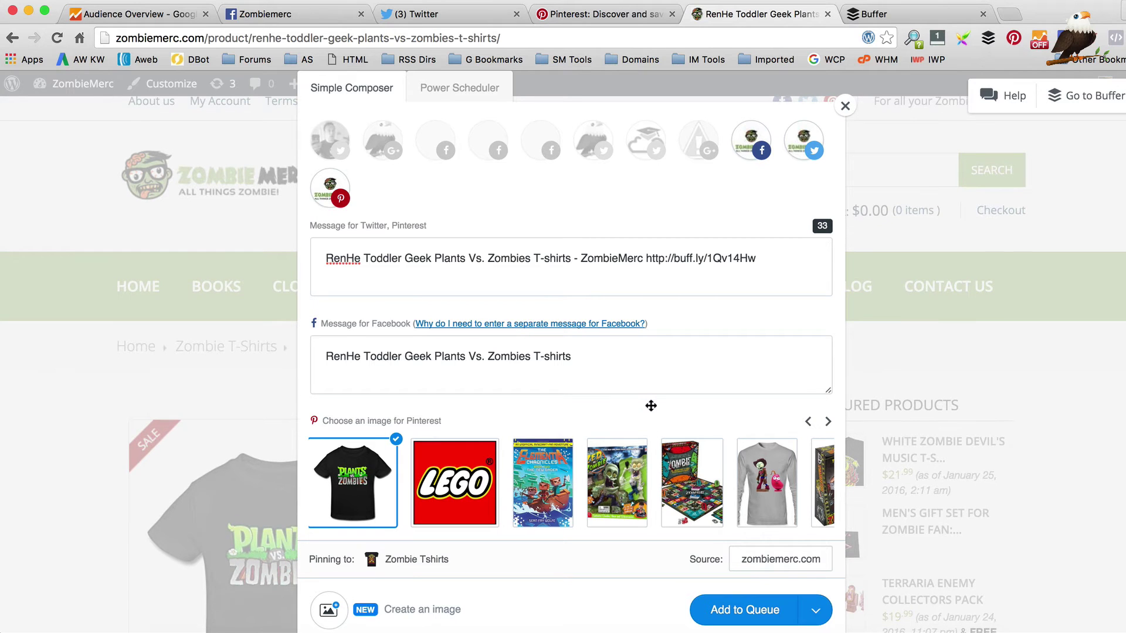
click(755, 612)
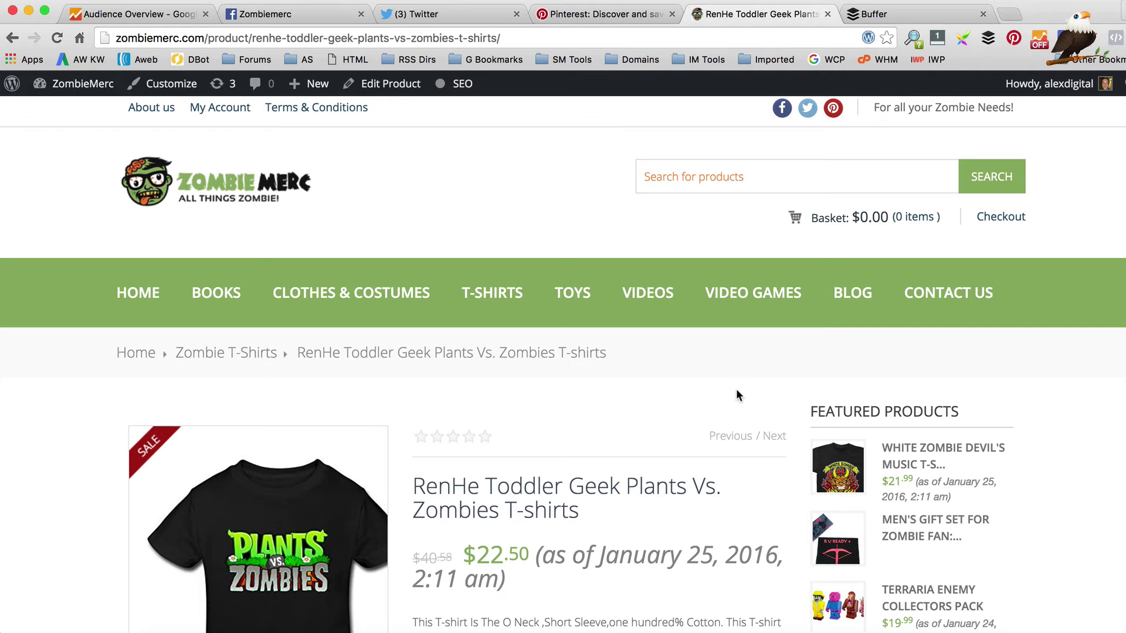
- Open the Dead of Winter Crossroads Game product page from the store's Zombie Toys category
scroll(645, 352, down, 3)
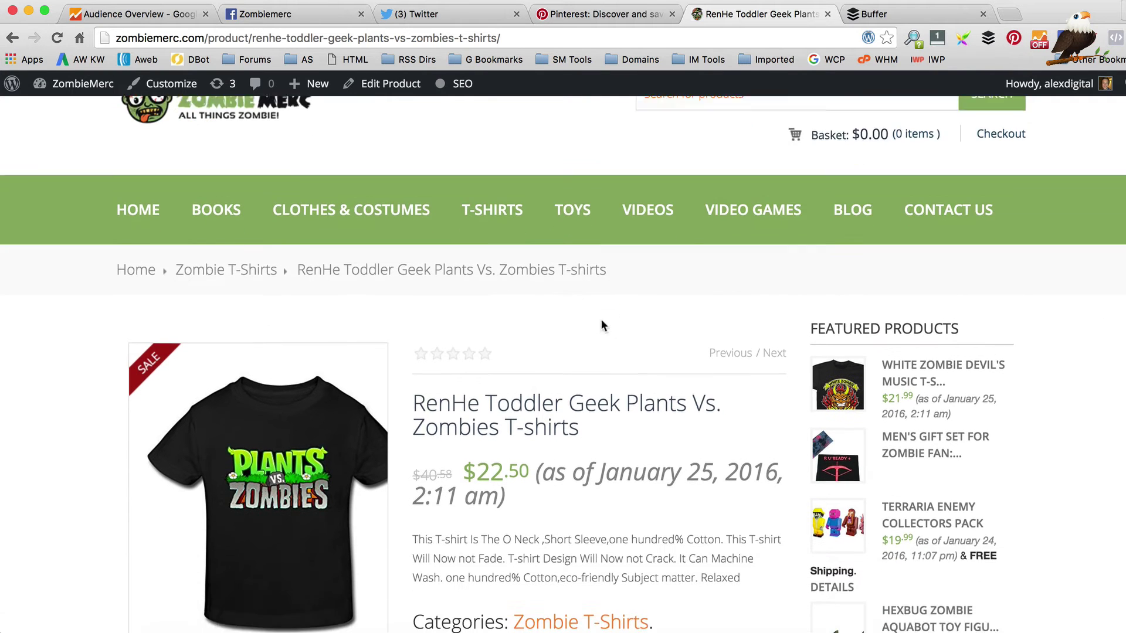
click(577, 172)
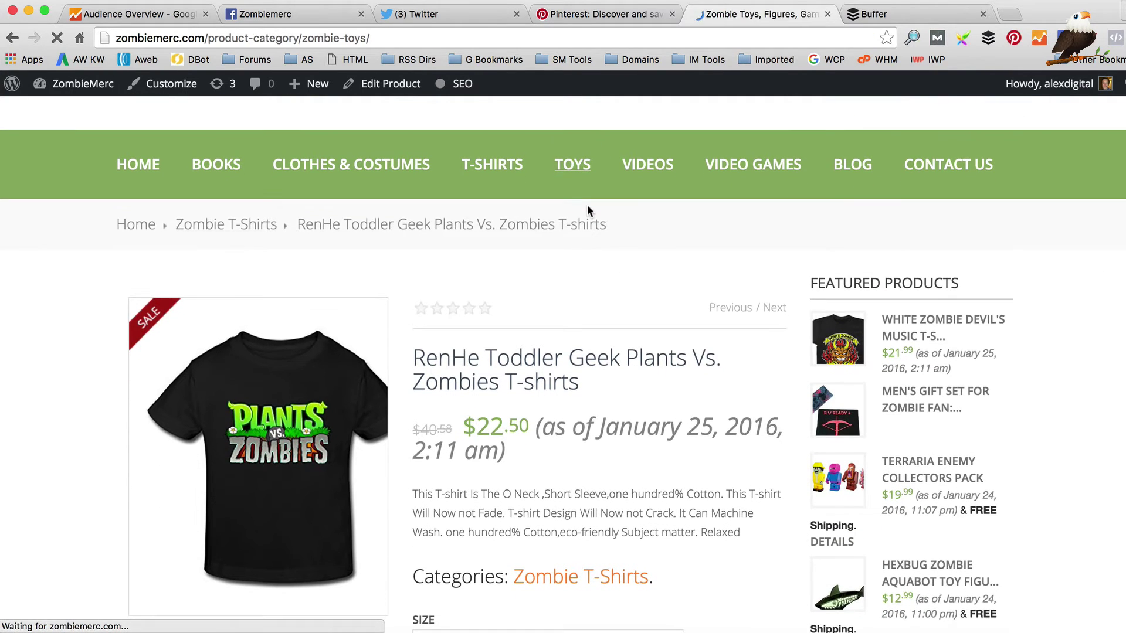
scroll(587, 214, down, 5)
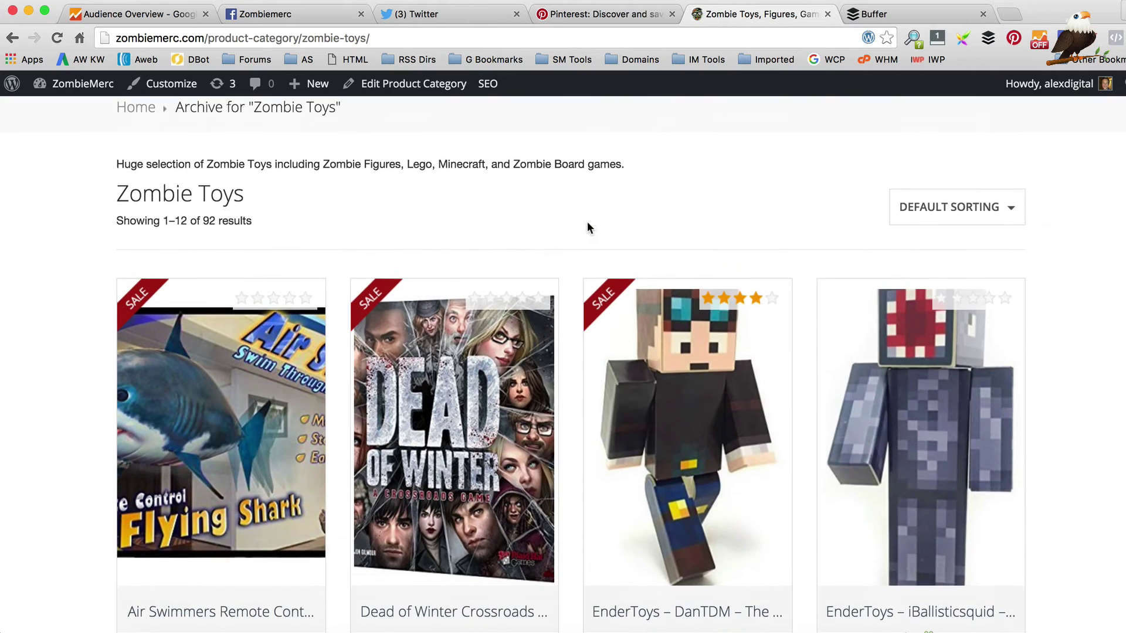
click(497, 387)
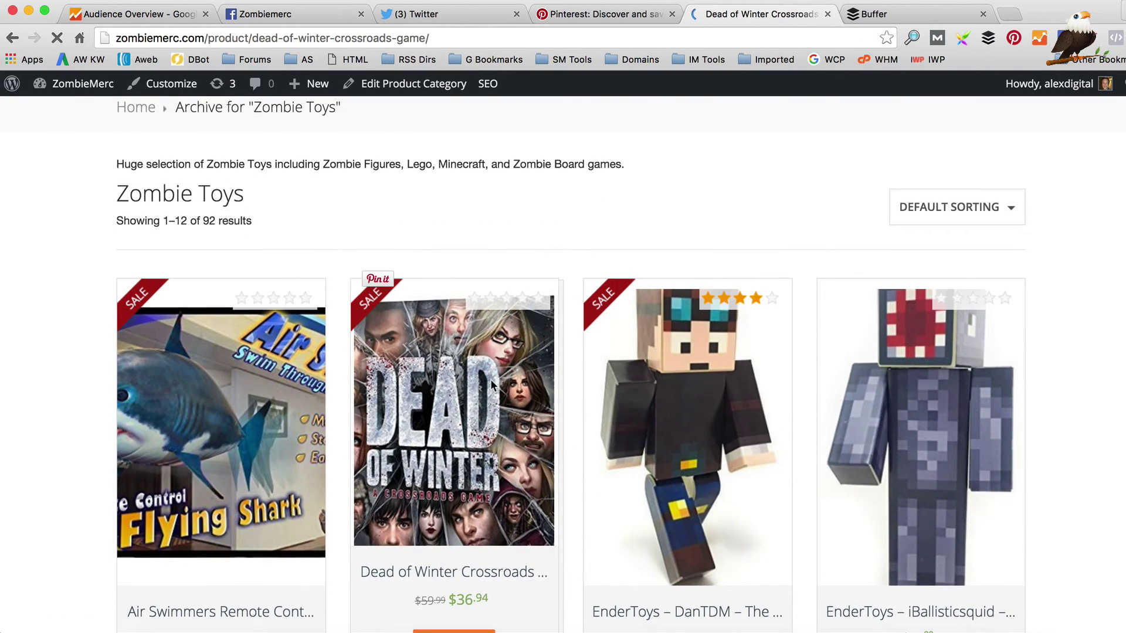
scroll(776, 252, down, 3)
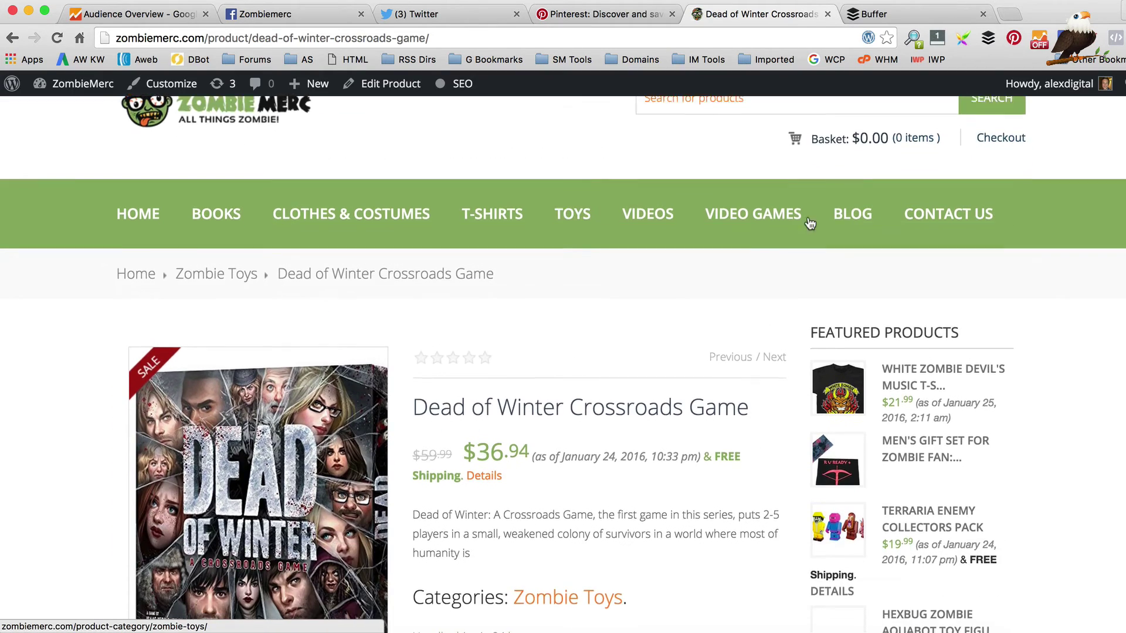
- Start a Buffer post pinned to the Stuff to Buy board and copy "Dead of Winter Crossroads Game" into the Facebook message
click(989, 38)
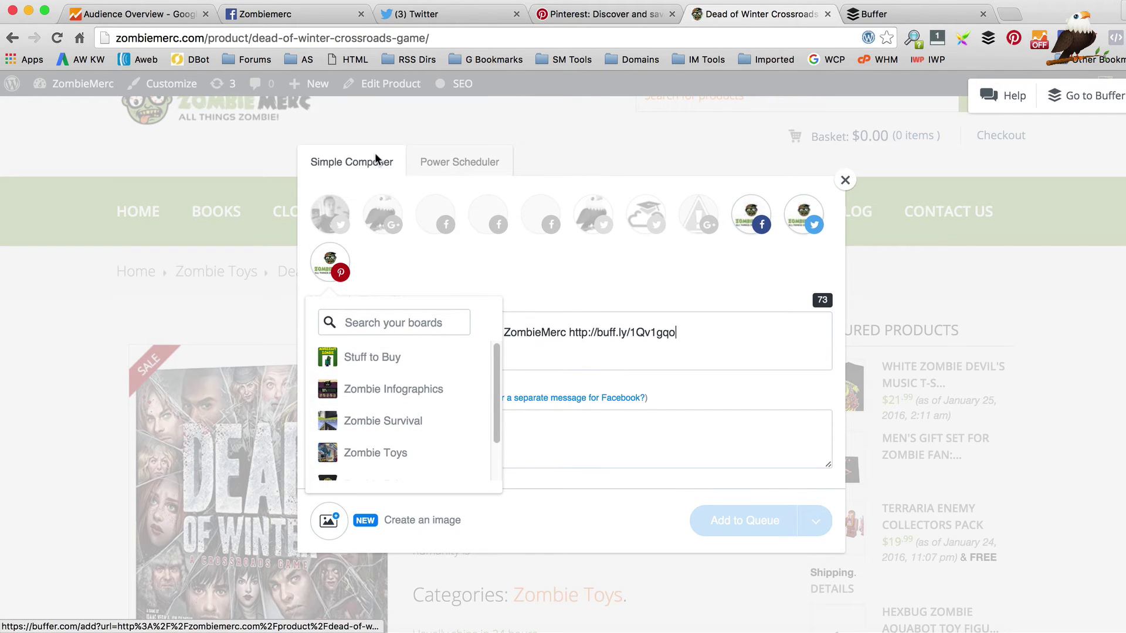
click(365, 358)
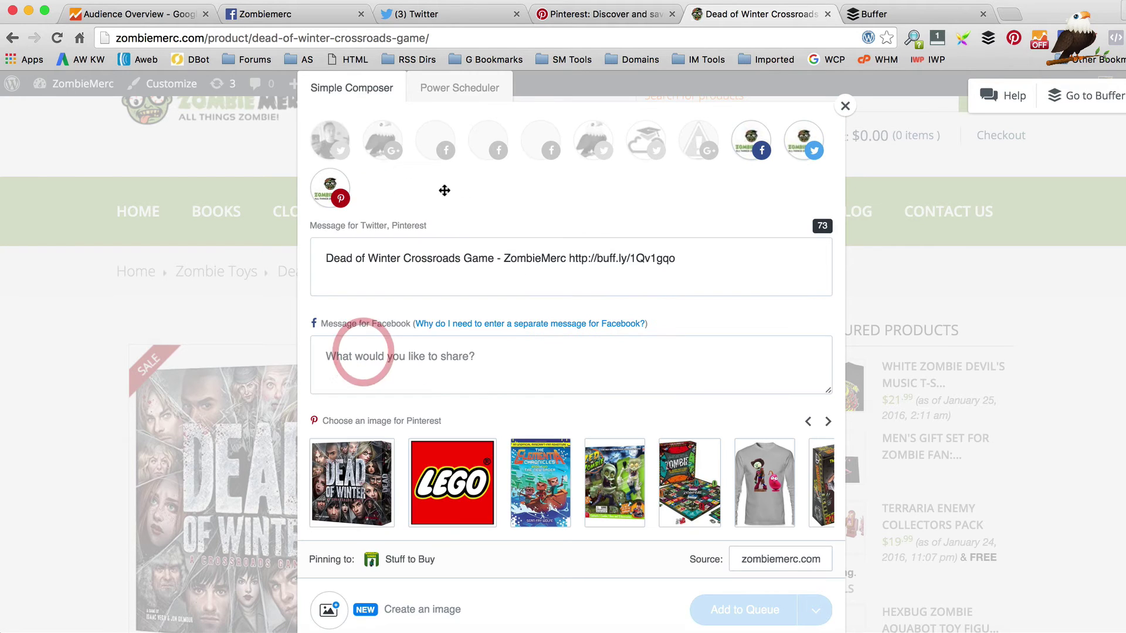
drag(499, 259, 315, 262)
key(ctrl+c)
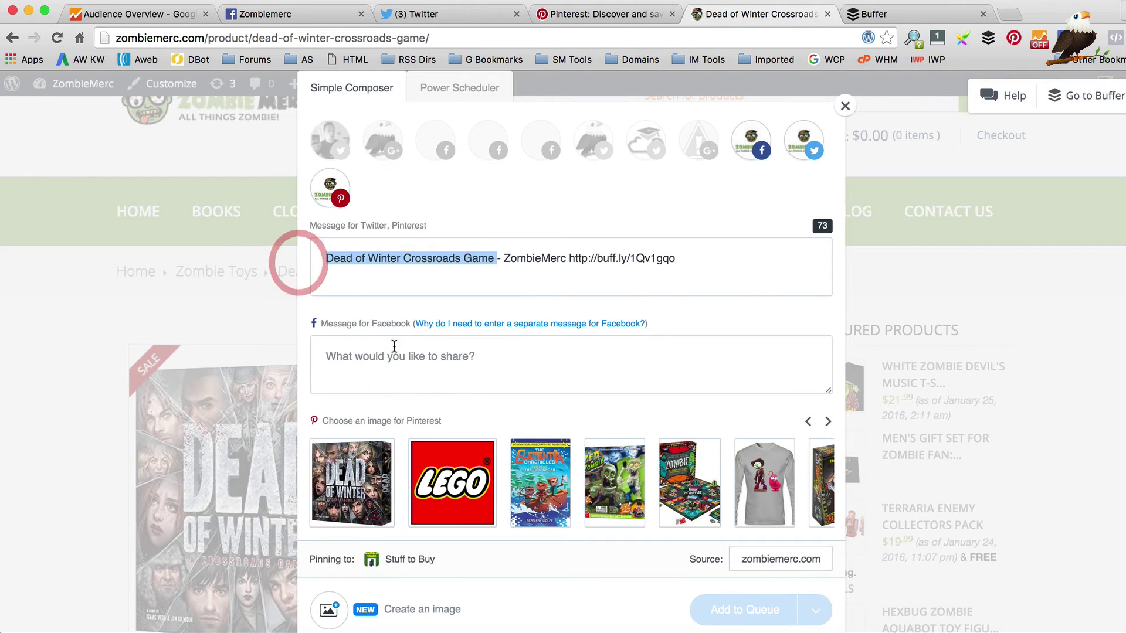
click(395, 350)
key(ctrl+v)
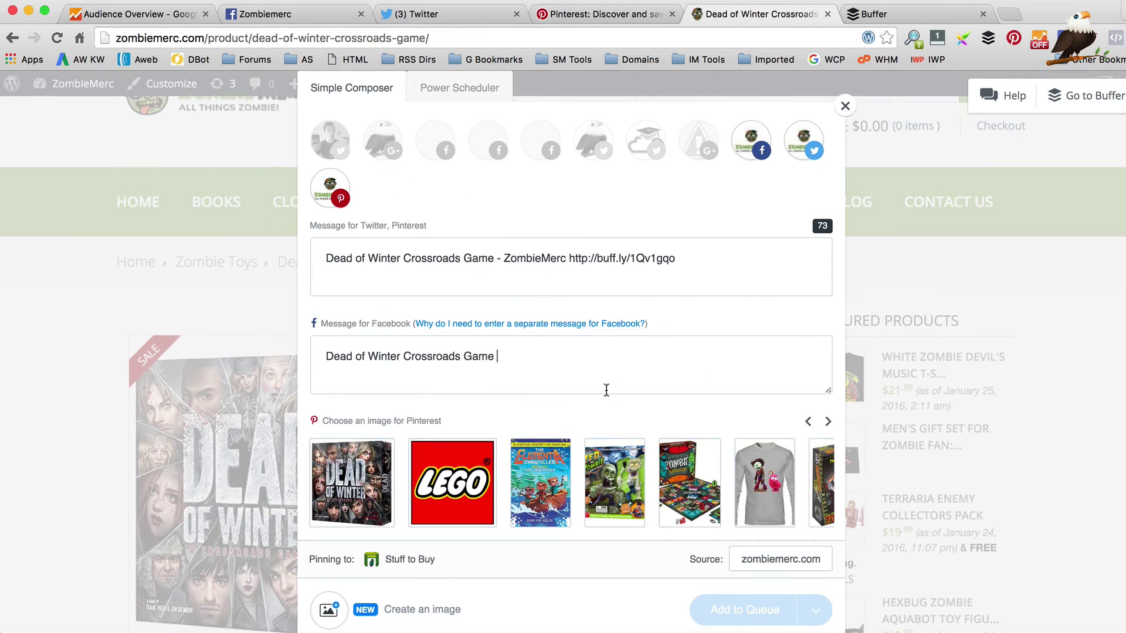
- Choose the Dead of Winter box image for Pinterest and add the game post to the Buffer queue
click(319, 458)
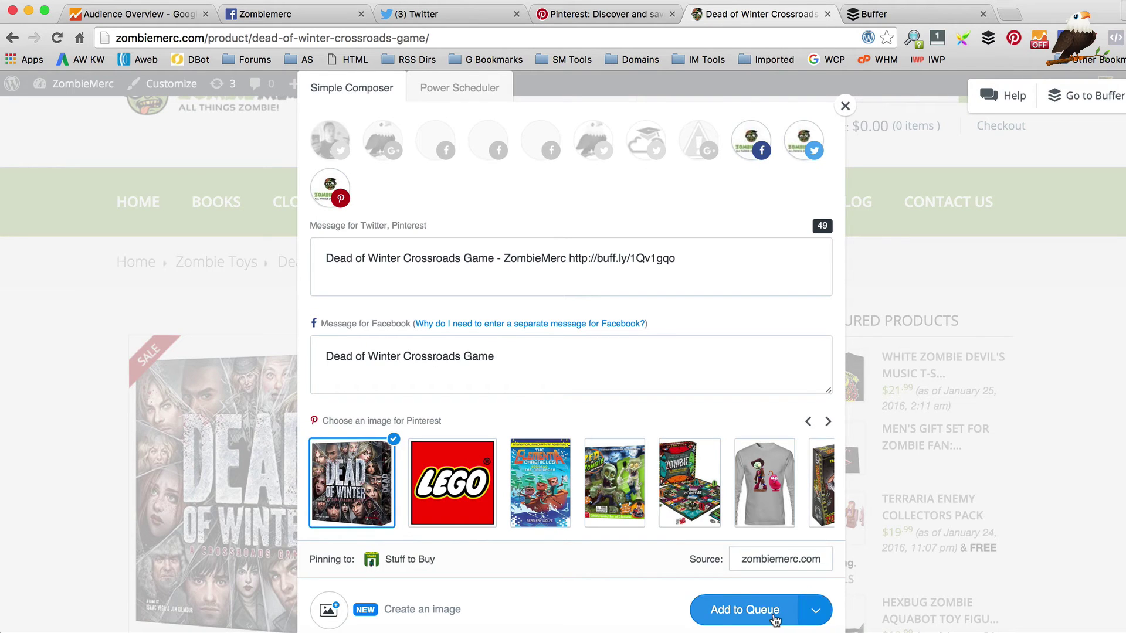
click(775, 611)
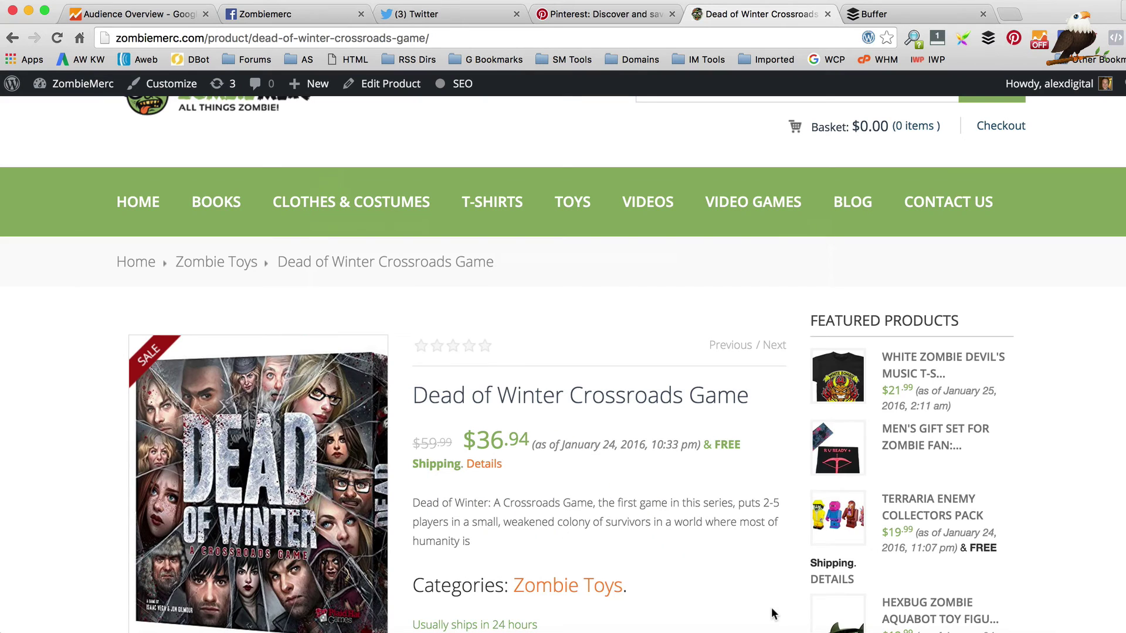
- Switch to the Buffer dashboard and look through the queued posts
scroll(721, 416, down, 10)
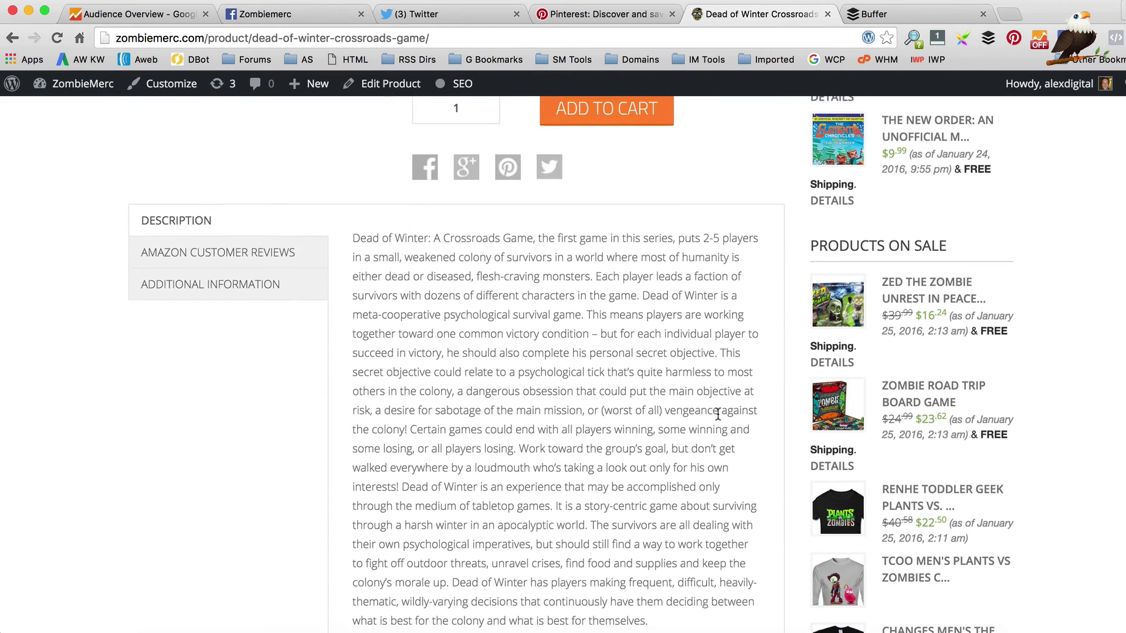
click(878, 16)
scroll(621, 309, down, 8)
scroll(641, 317, down, 15)
scroll(653, 452, down, 5)
scroll(656, 448, up, 20)
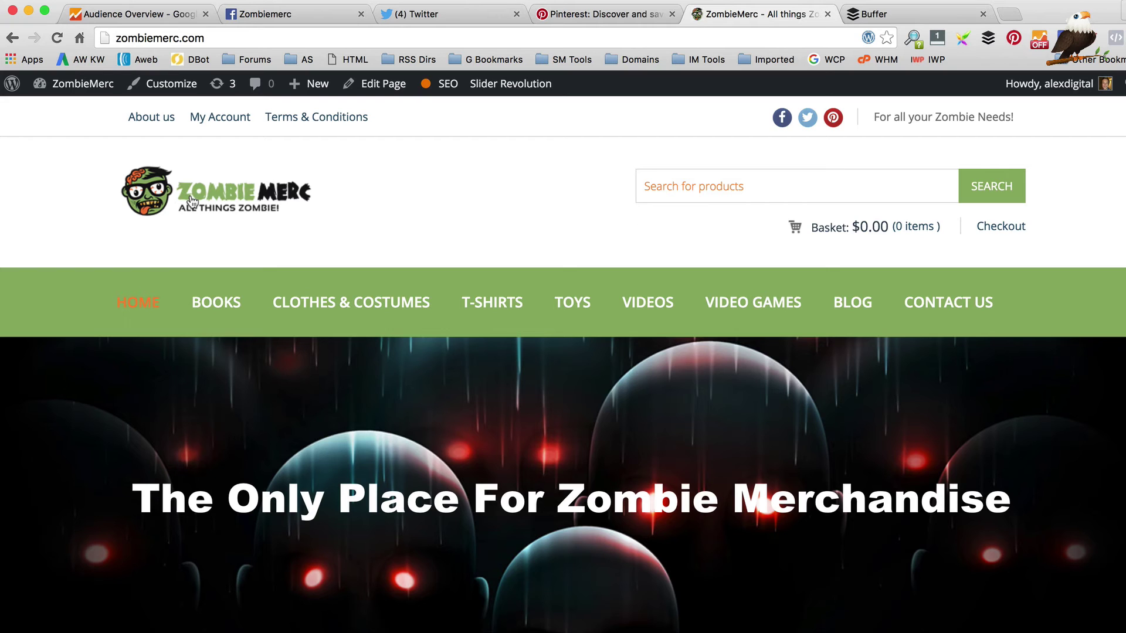
- Open wpeagle.com/directorymaximizer in a new browser tab
click(1009, 14)
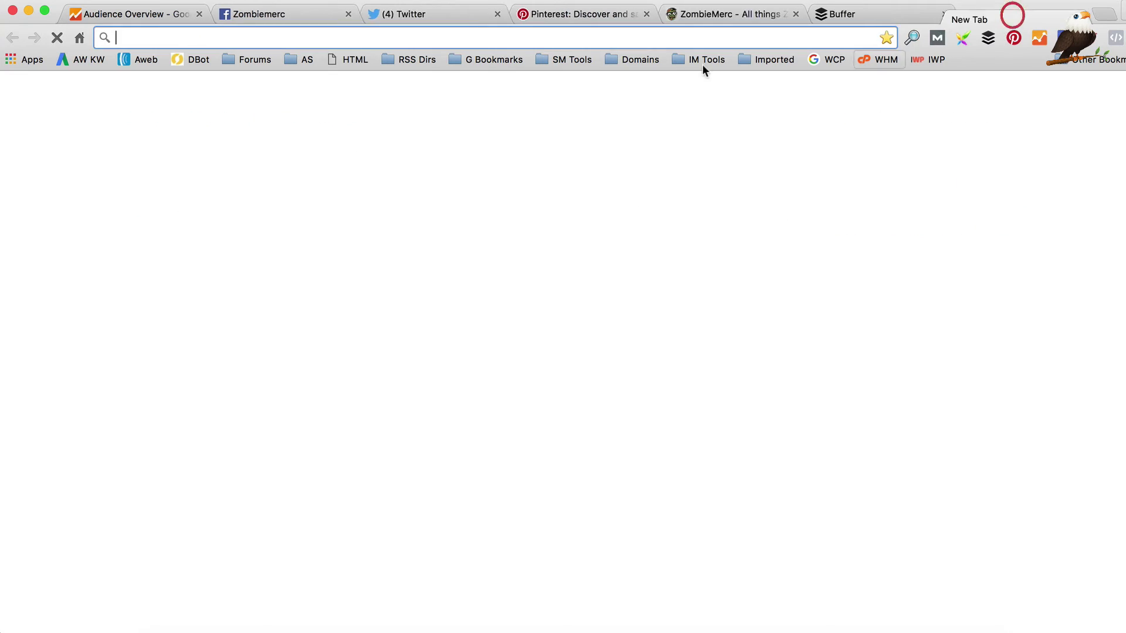
text(wpeagle.com)
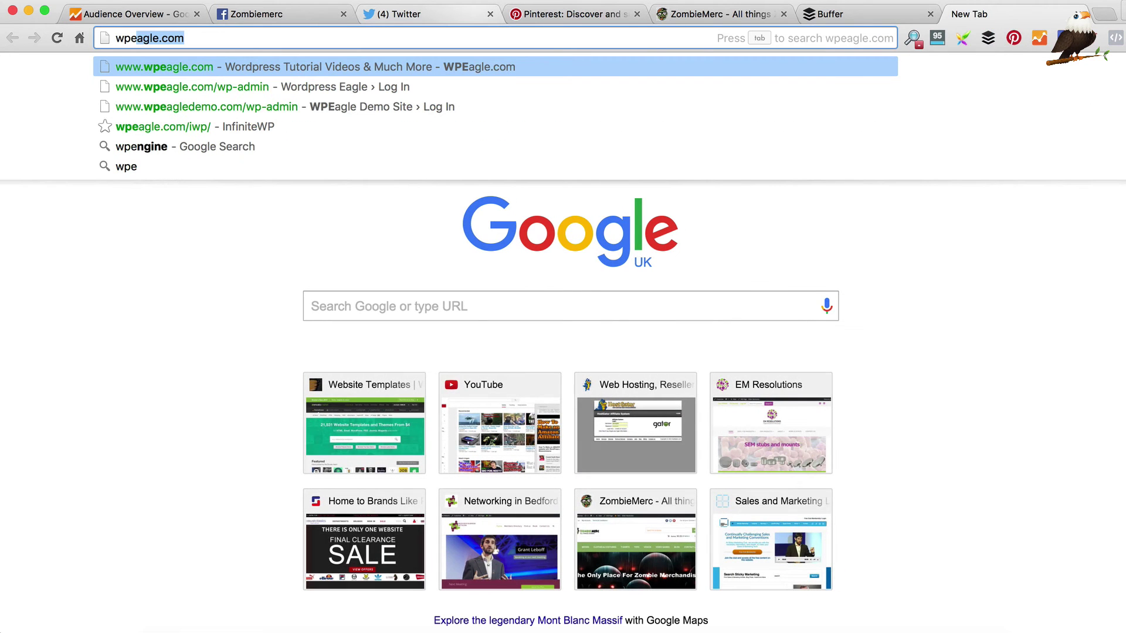
key(Right)
text(/d)
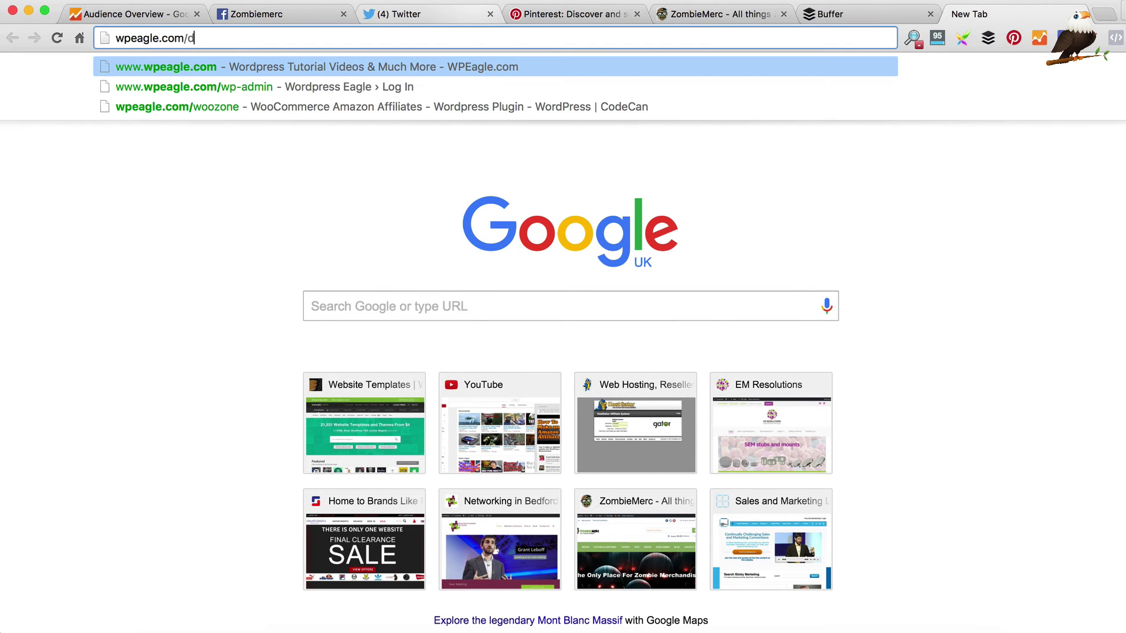
text(irectorymaximizer)
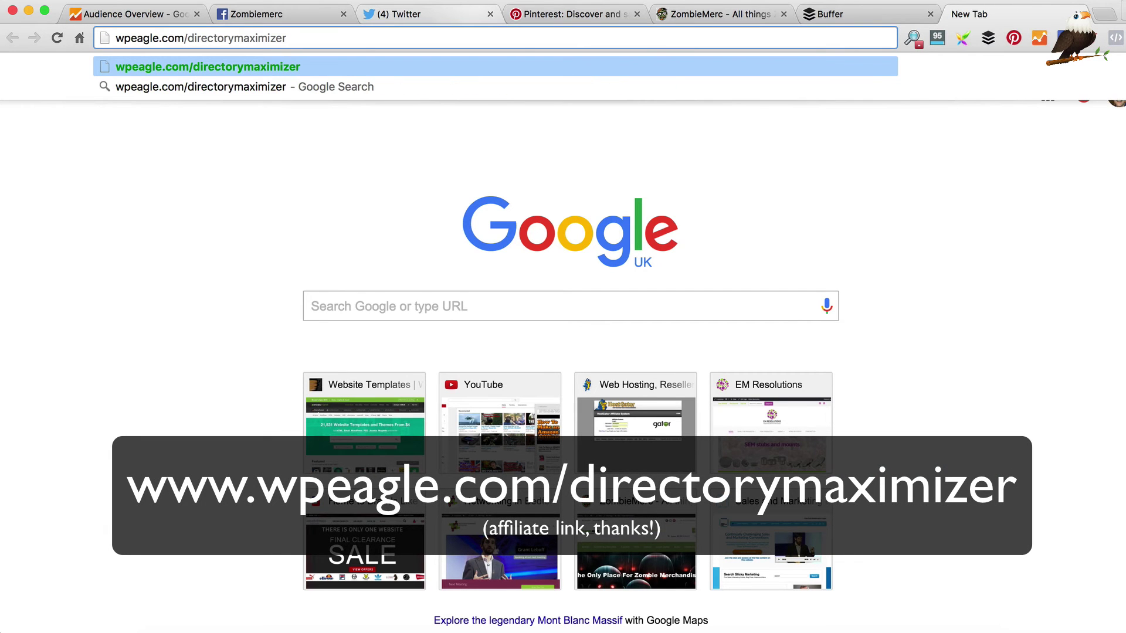
key(Return)
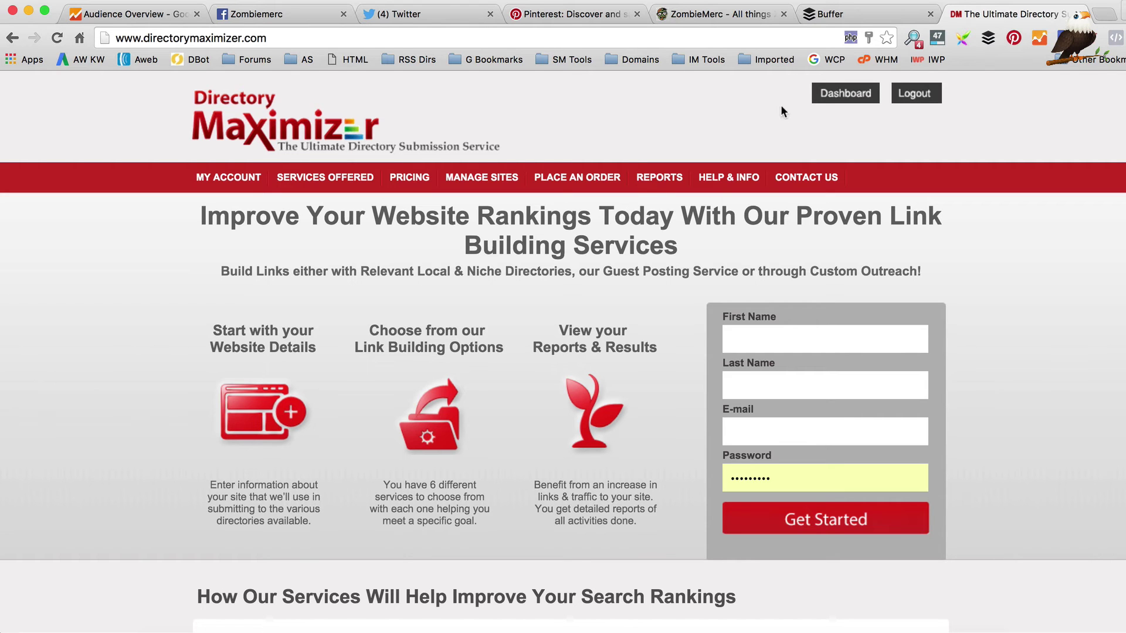
- Go to the Directory Maximizer account dashboard and open the form for adding a new site
click(835, 94)
scroll(643, 206, down, 1)
click(256, 371)
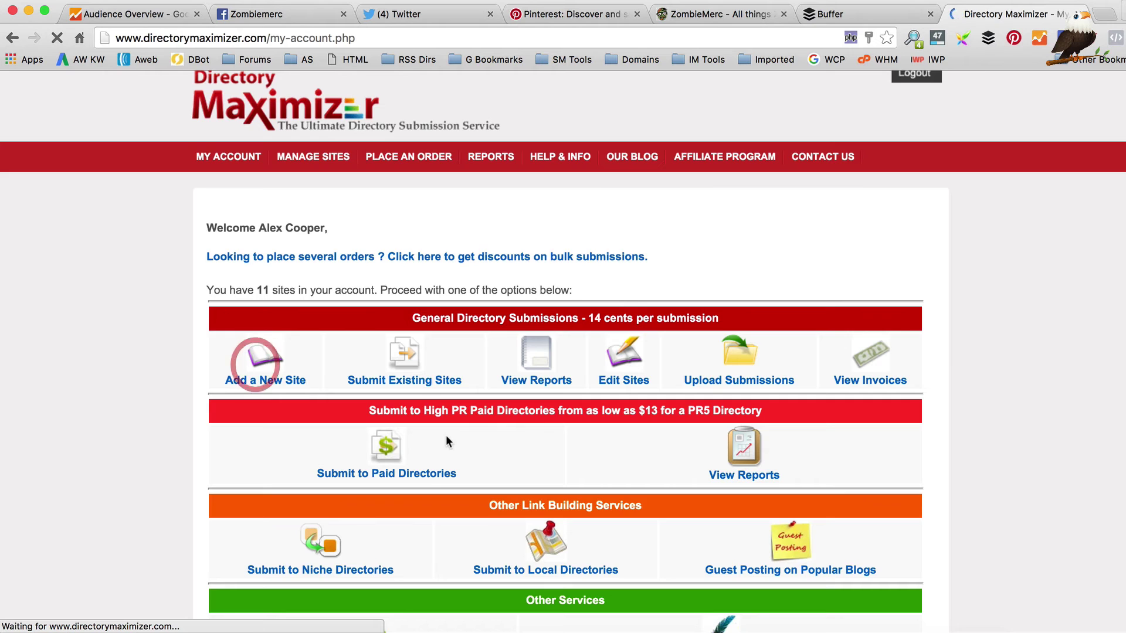
- Enter zombiemerc.com as the website URL and ZombieMerc as the full name in the website details
click(453, 386)
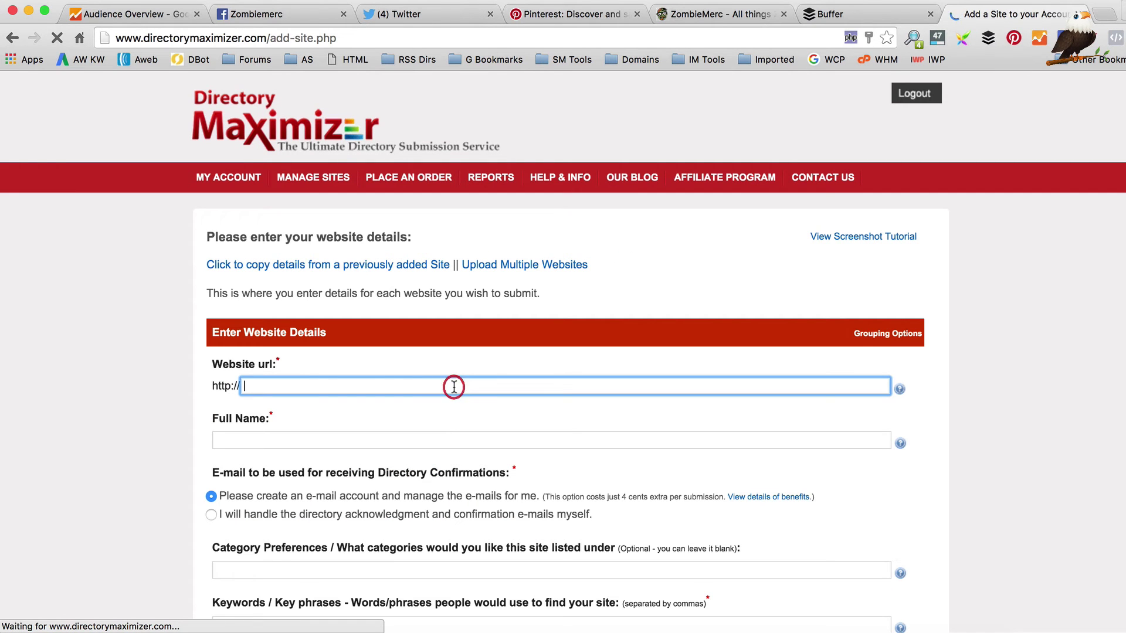
text(zombiemerc.com)
key(Tab)
text(Zombie)
key(BackSpace)
key(BackSpace)
text(u)
key(BackSpace)
text(ie)
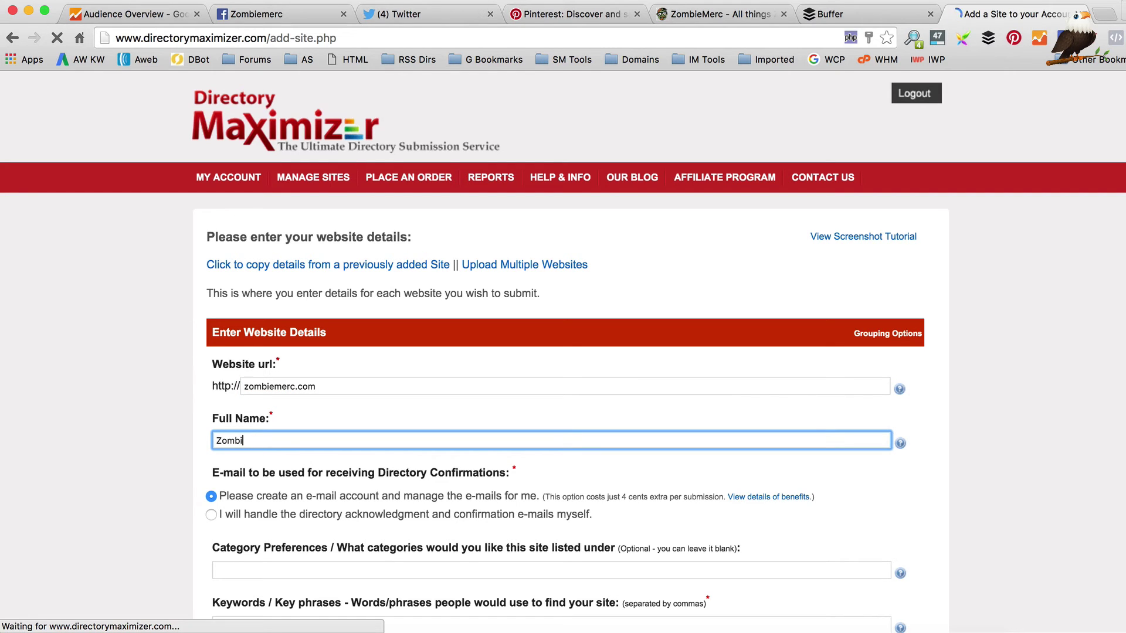
text(Merc)
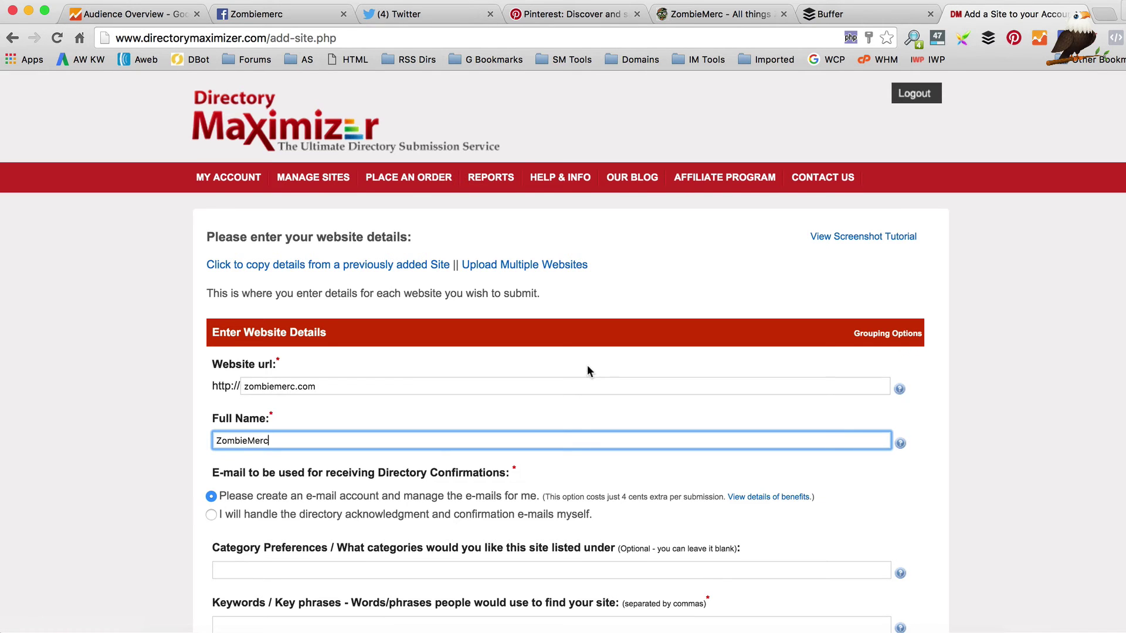
- Set the site's category preferences to "Zombie, Retail, Shopping"
scroll(588, 365, down, 3)
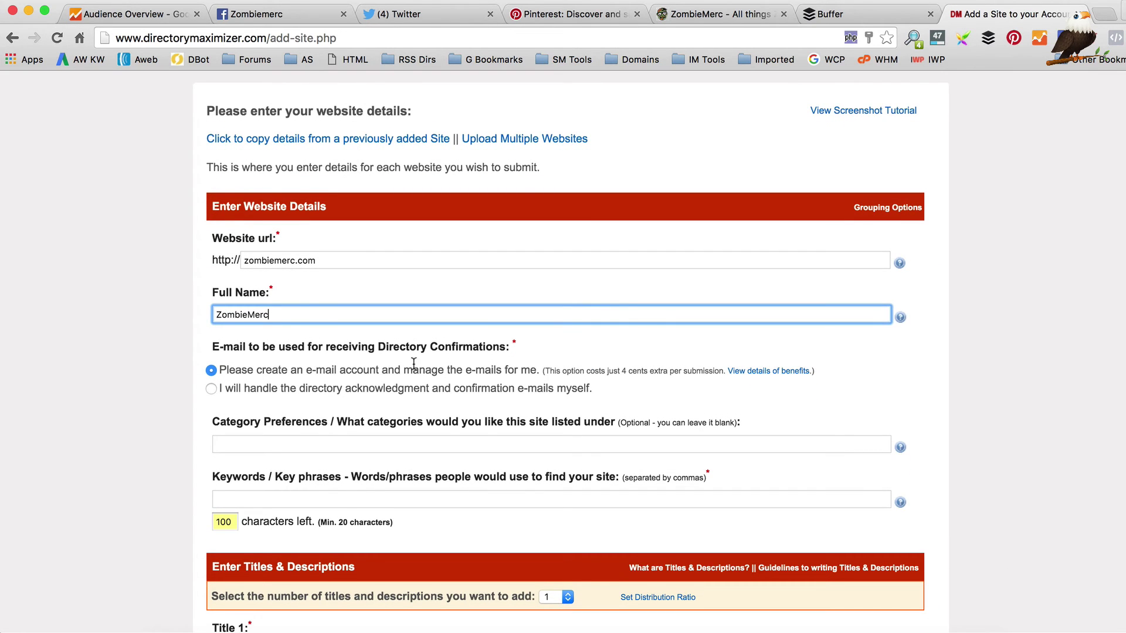
scroll(411, 367, down, 1)
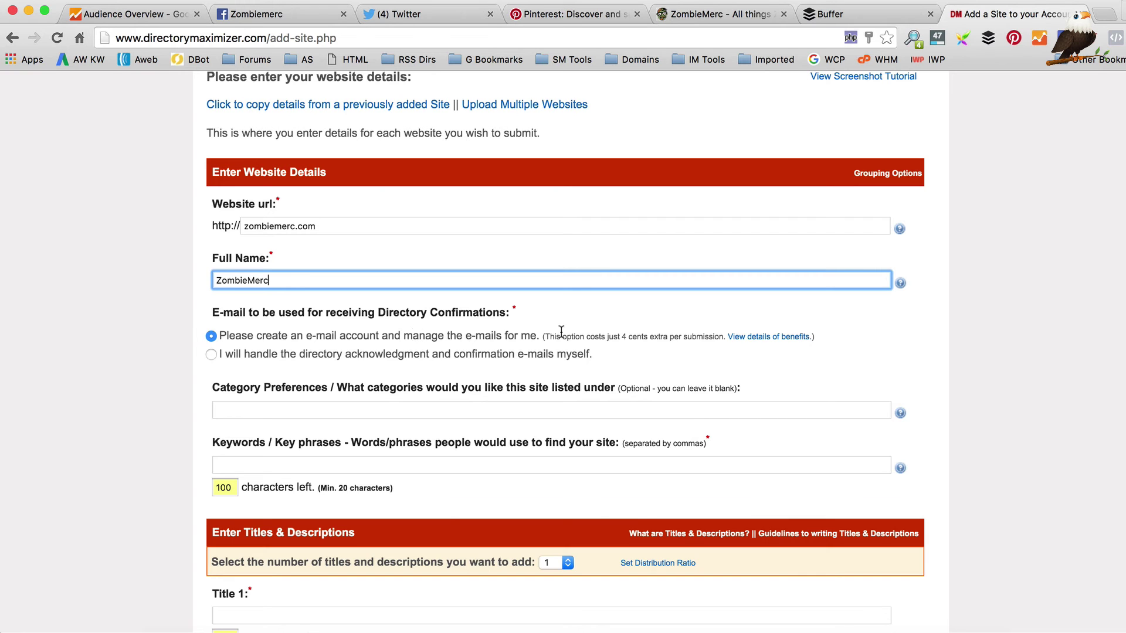
scroll(657, 337, down, 1)
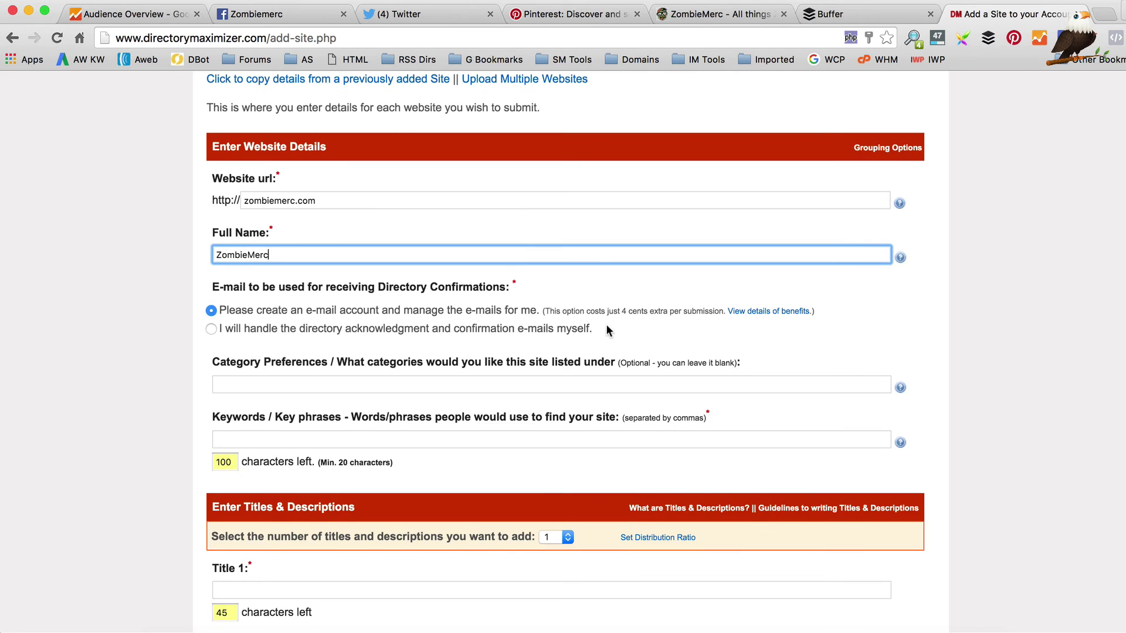
scroll(606, 323, down, 4)
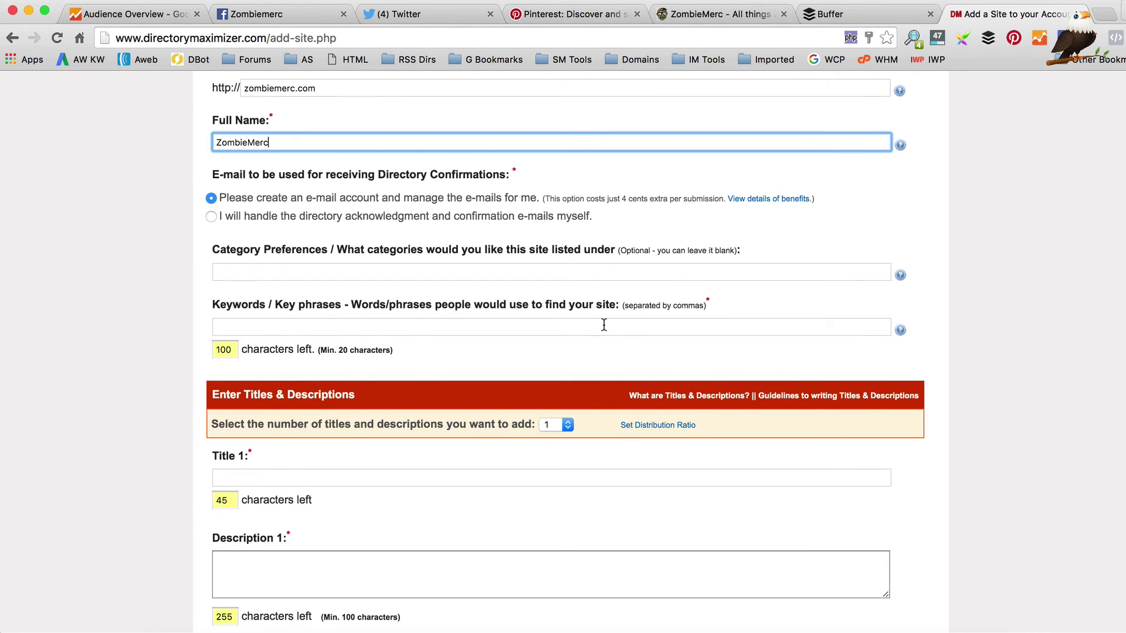
click(597, 272)
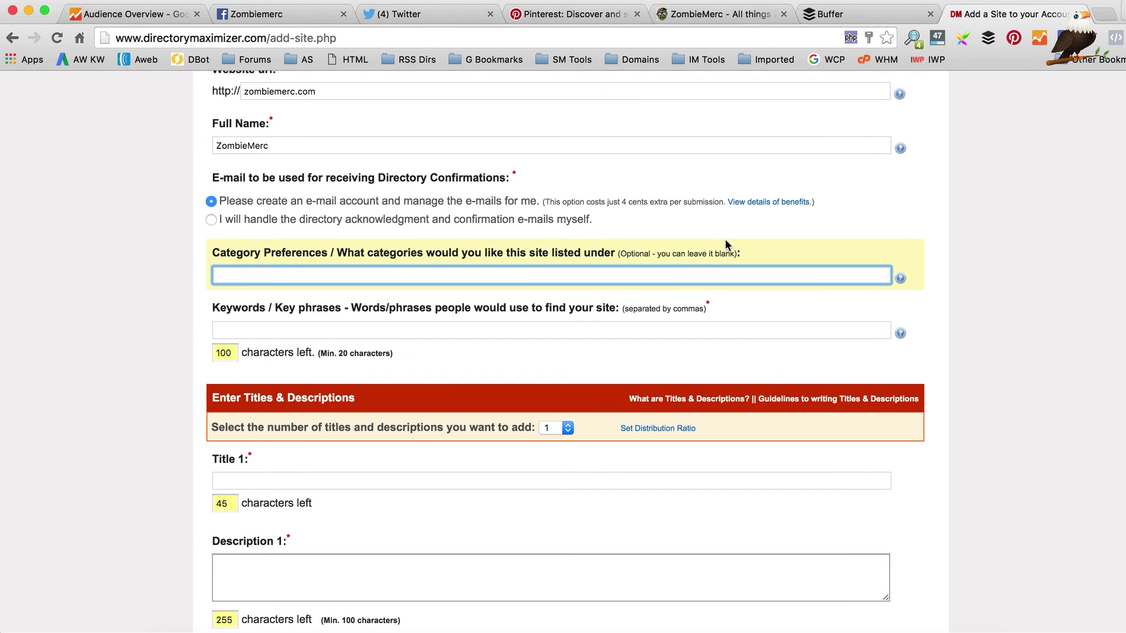
scroll(723, 239, down, 2)
text(Zombie, Retail, Shopping)
- Enter the keywords "Zombie, Zombie Toys, Zombie Books, Zombie Games, Zombie T-shirts, Zombie tshirt, Zombie T shirt"
key(Tab)
text(Zombe)
key(BackSpace)
text(ie, Zom)
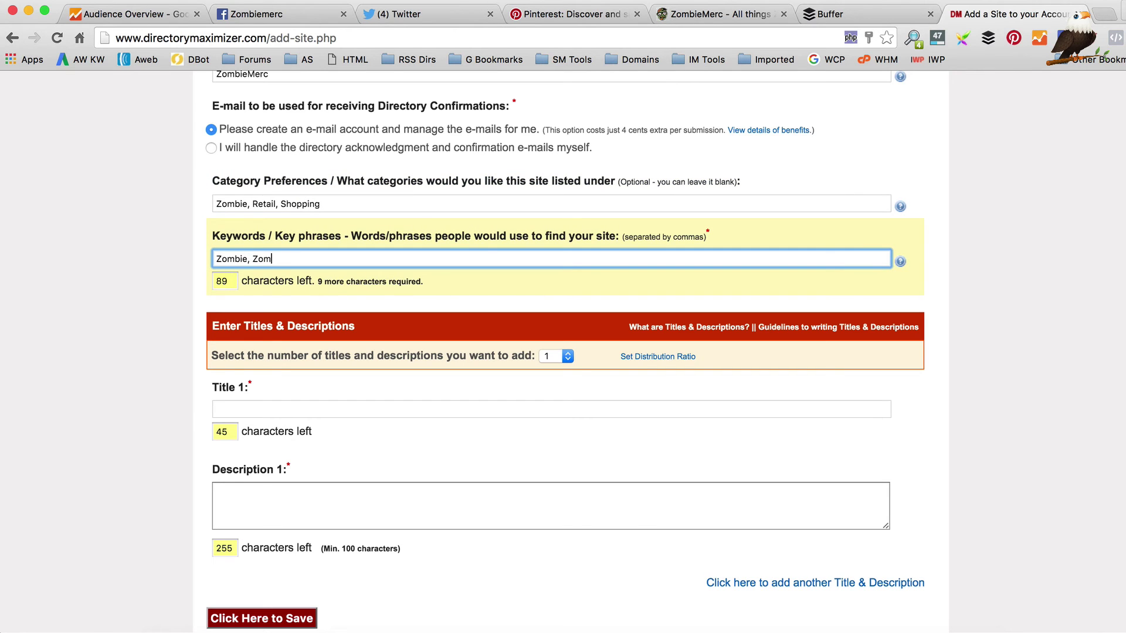
text(bie Toys, )
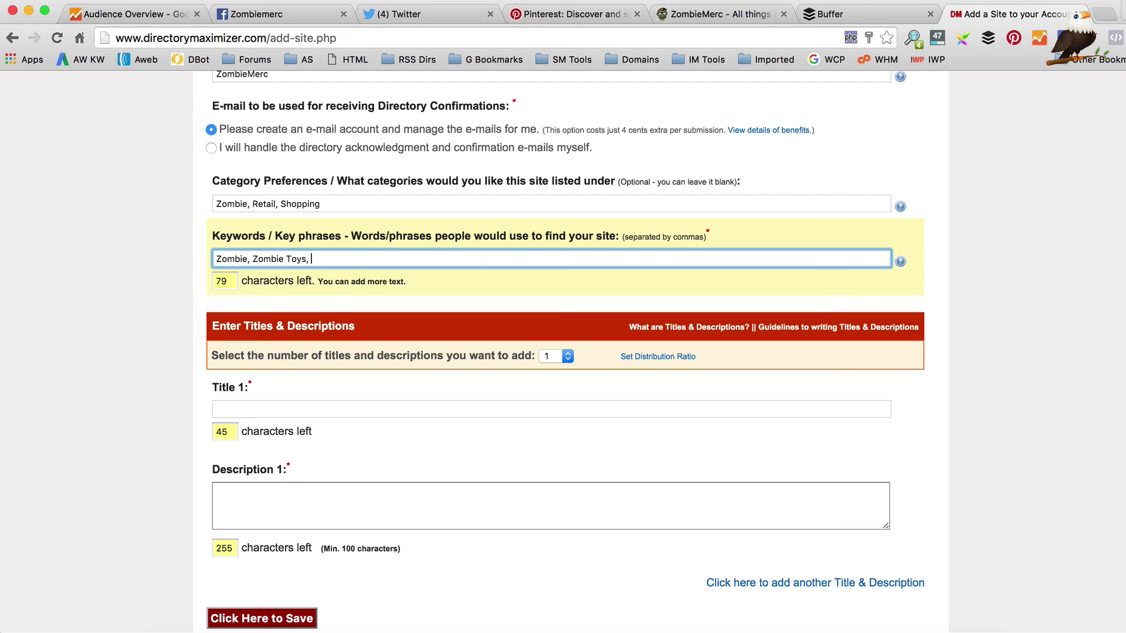
text(Zombie Books, Zombie Games, Zome)
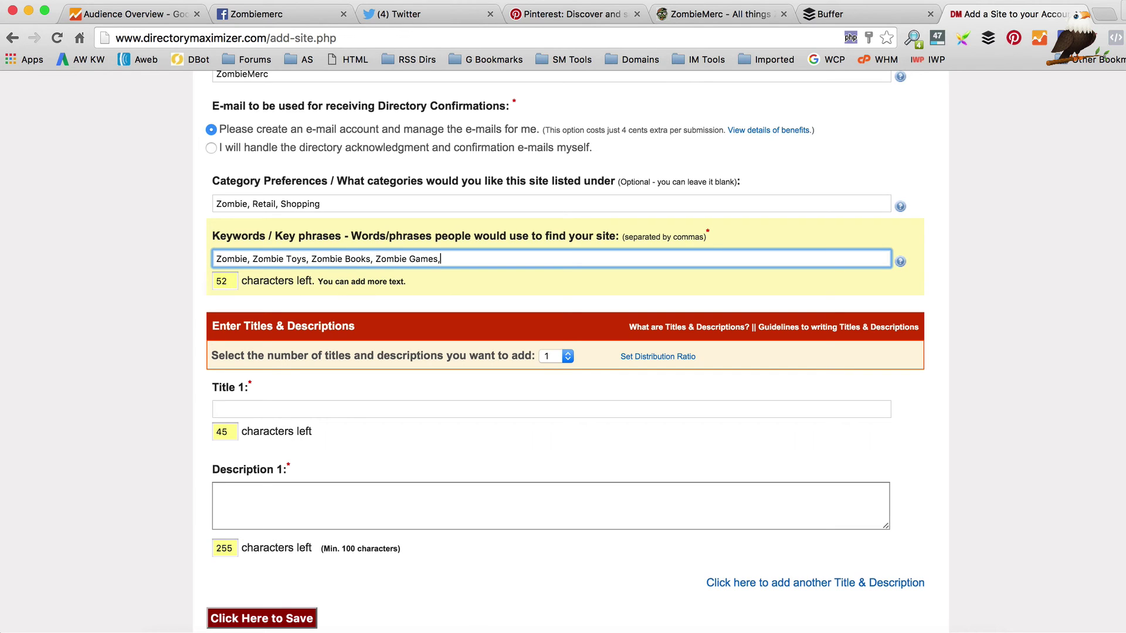
key(BackSpace)
key(BackSpace)
text(bie T-shirts, Zombie tshirt, Zom)
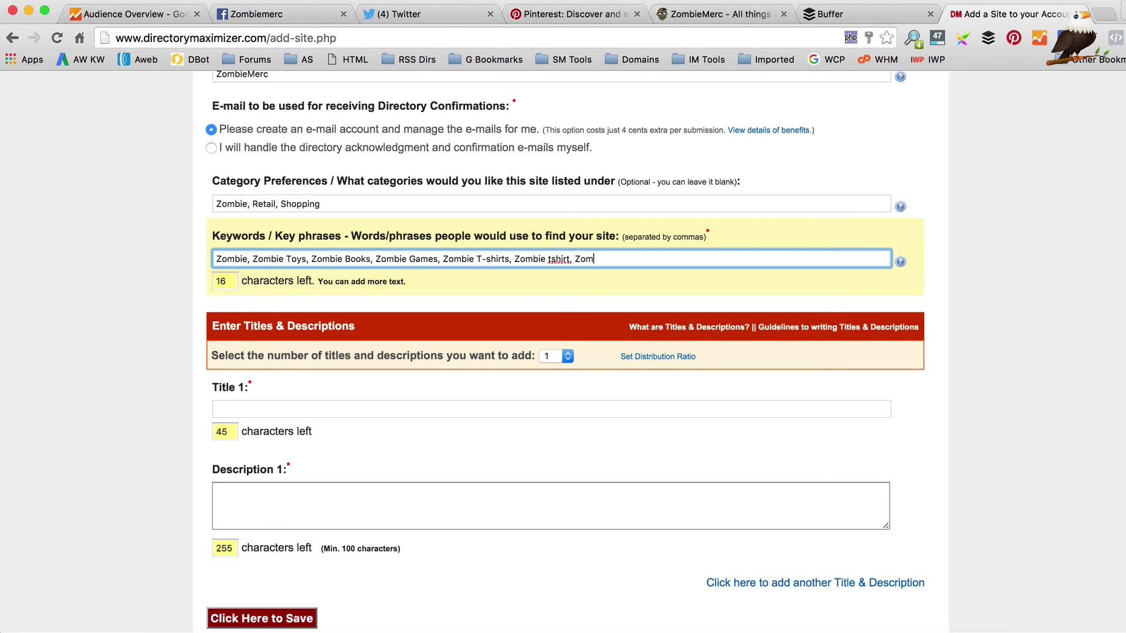
text(bie T shirt)
- Set Title 1 of the directory listing to "Zombie Toys, Games, Gifts & More"
scroll(709, 240, down, 5)
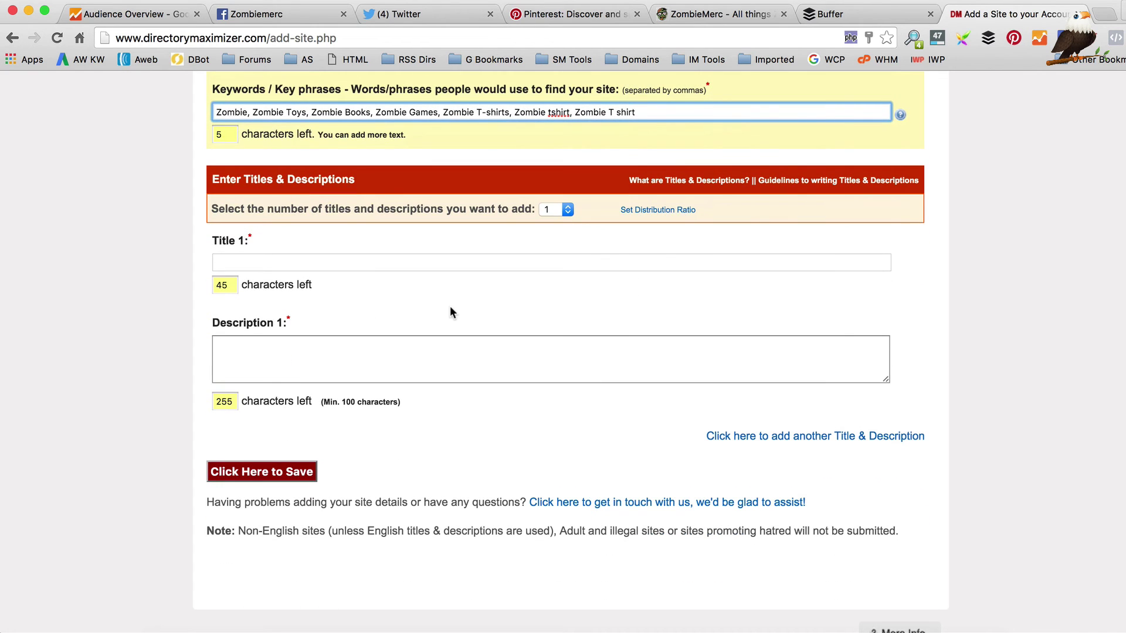
click(458, 263)
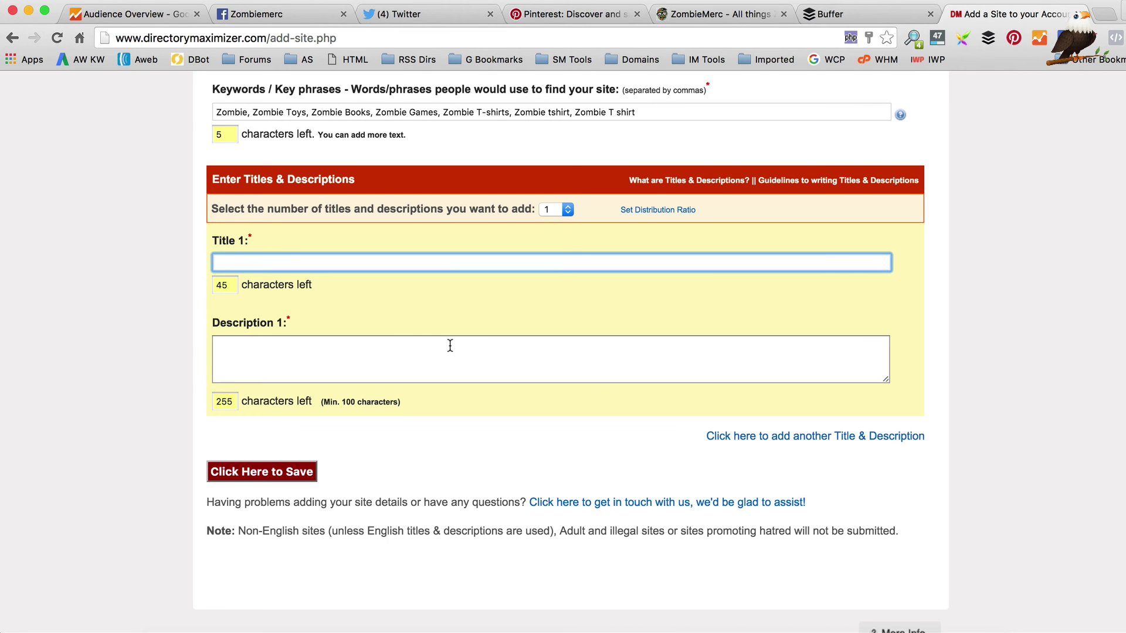
text(Zombie Toys, Games, Gifts & More)
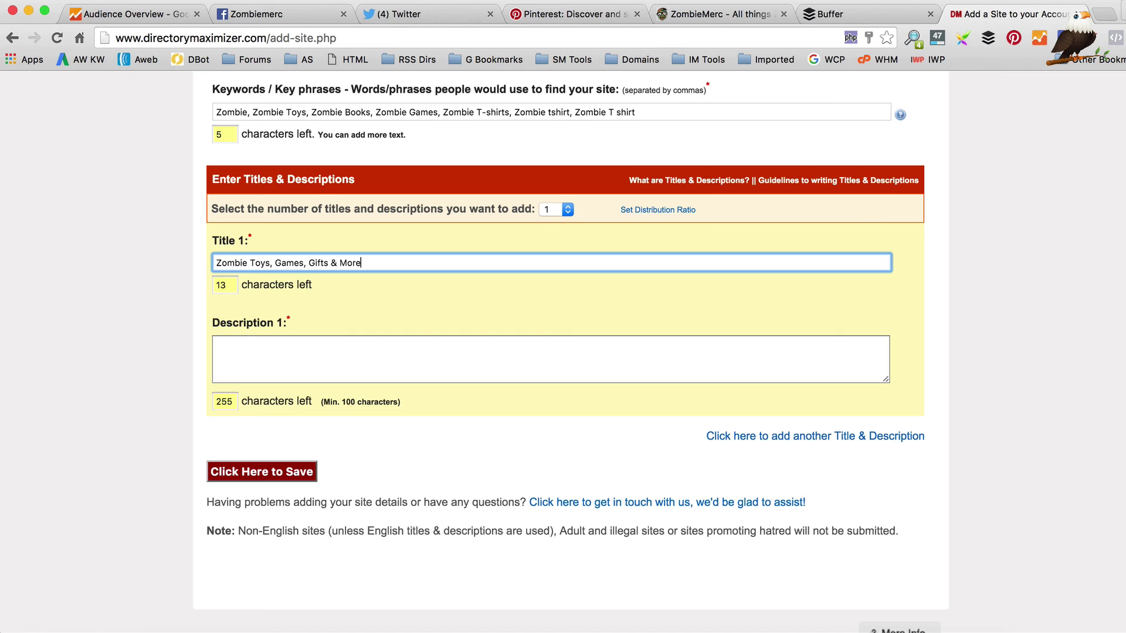
- Write Description 1 of the directory listing, beginning with "The ultimate destination for Zombie stuff."
key(Tab)
click(433, 347)
text(The uli)
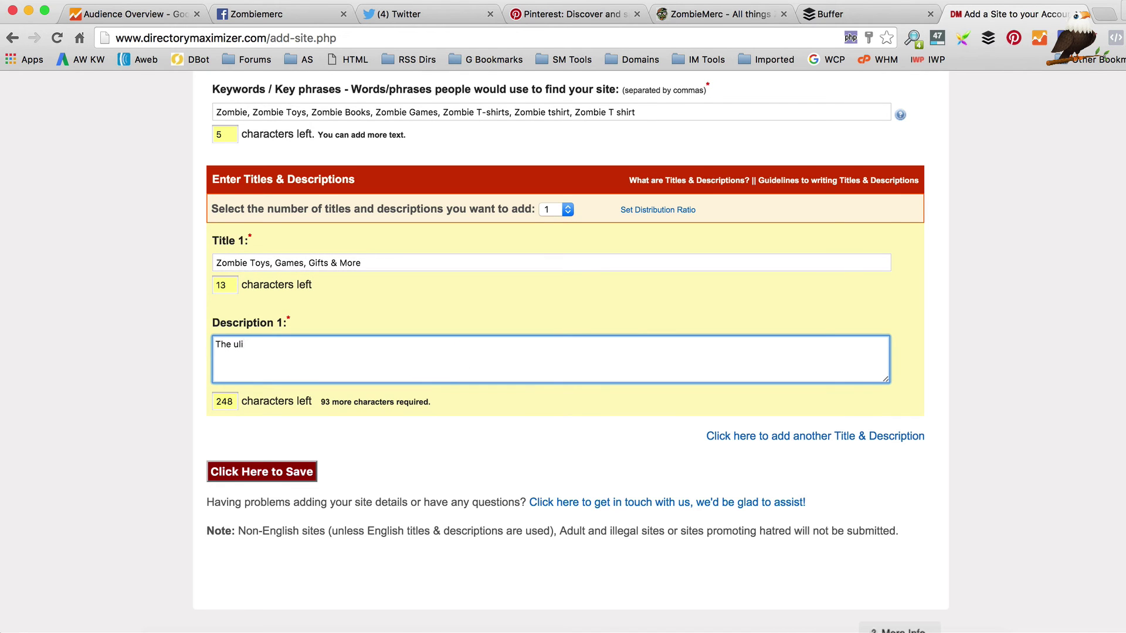
key(BackSpace)
text(timate)
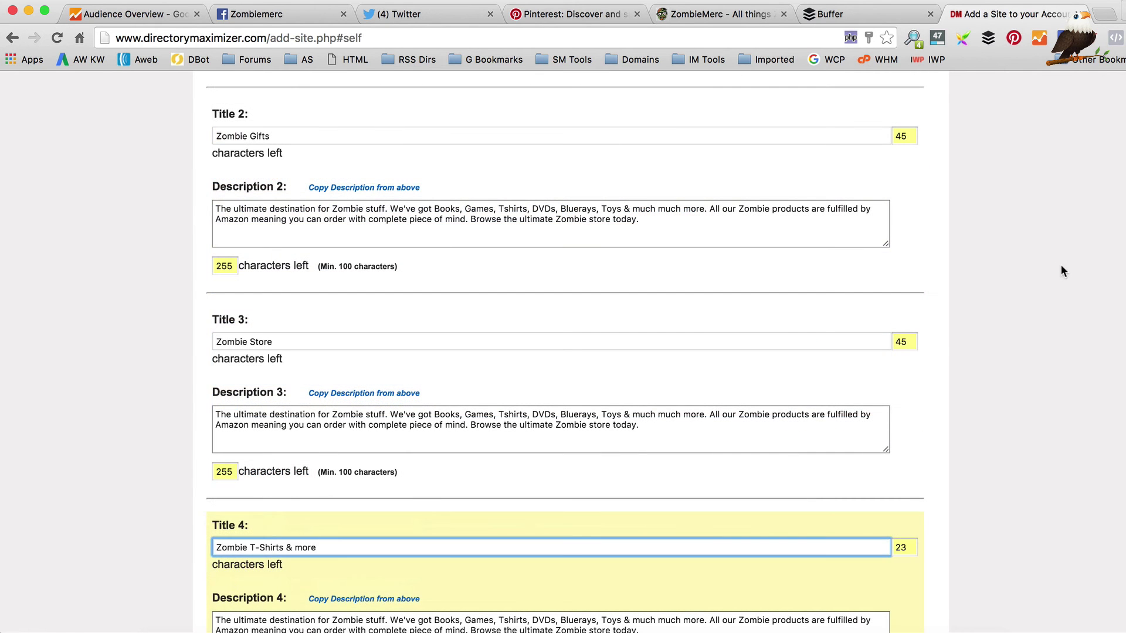
- Check the four title and description pairs of the directory listing and save the site details
click(1059, 267)
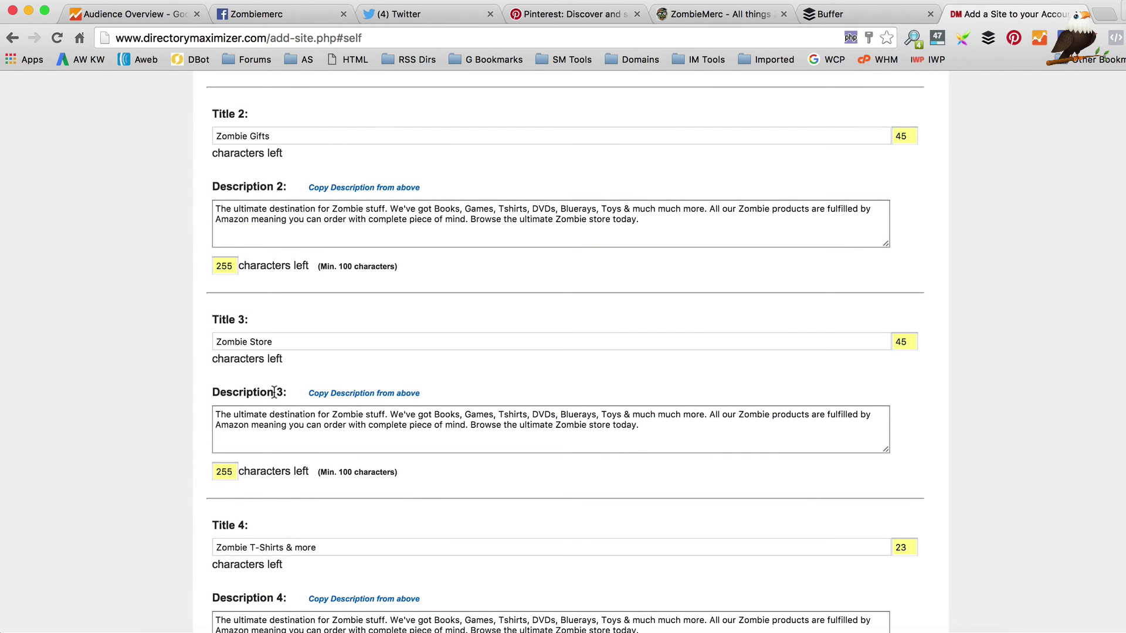
scroll(648, 358, up, 1)
scroll(647, 355, up, 6)
scroll(642, 363, down, 10)
scroll(636, 364, up, 8)
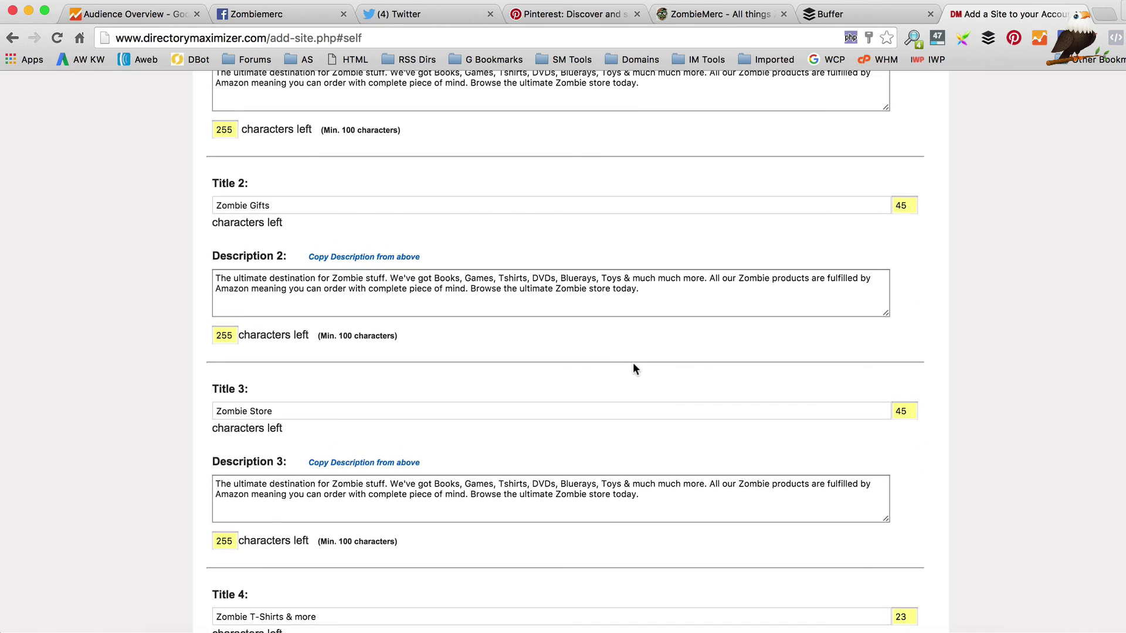
scroll(611, 270, up, 3)
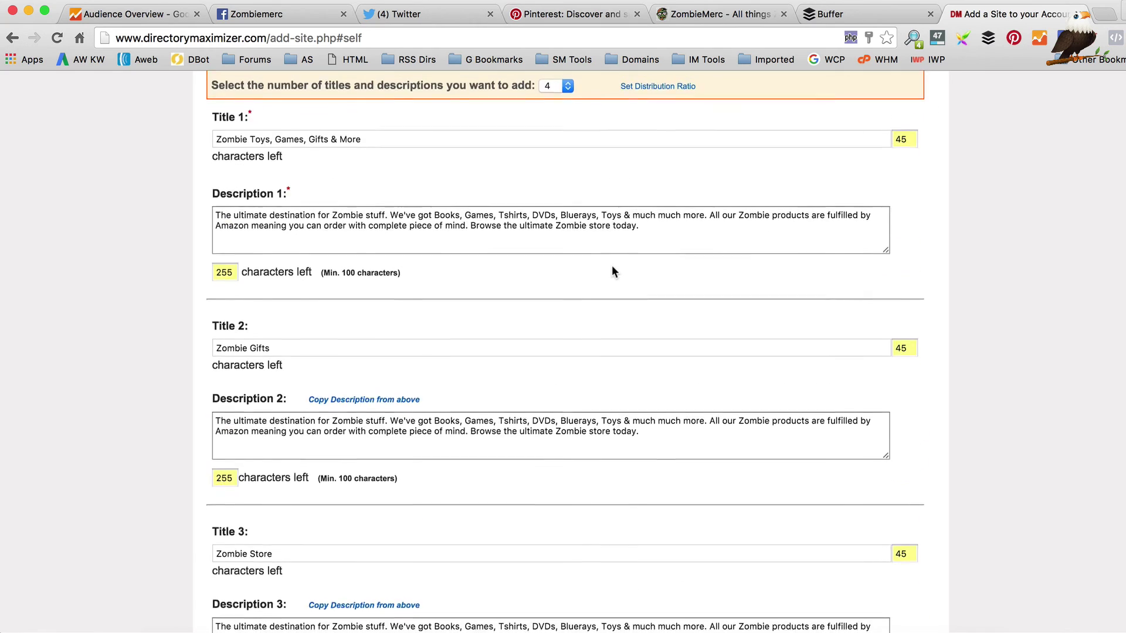
scroll(337, 307, down, 6)
scroll(417, 476, down, 4)
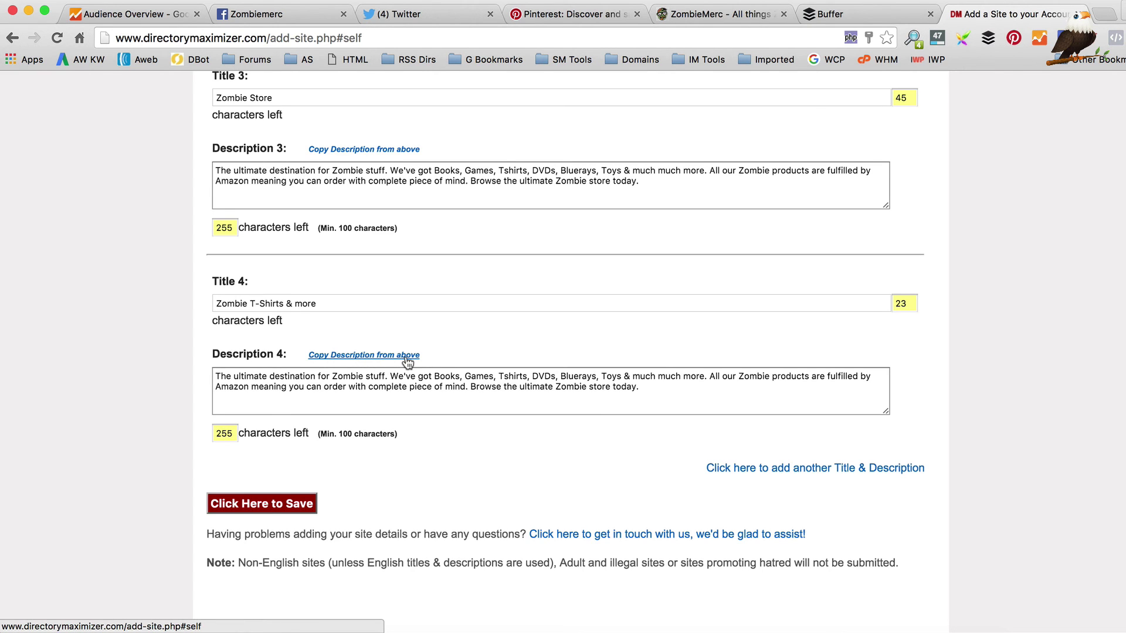
click(246, 504)
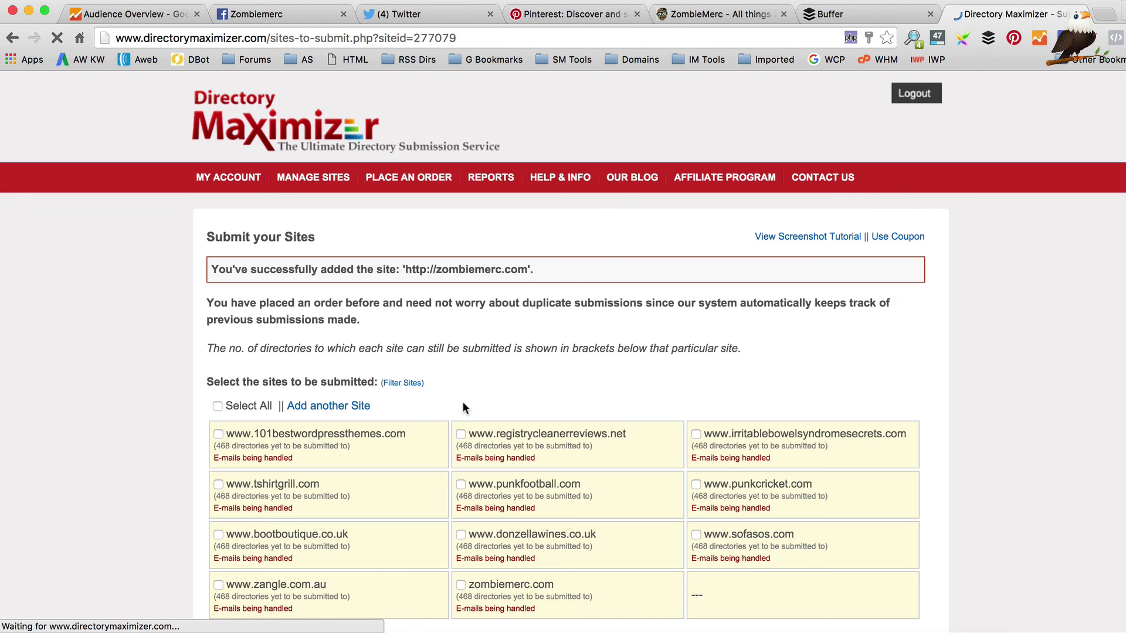
- Set up the zombiemerc.com order to submit to all 468 directories, spread out over 5 weeks
scroll(475, 319, down, 3)
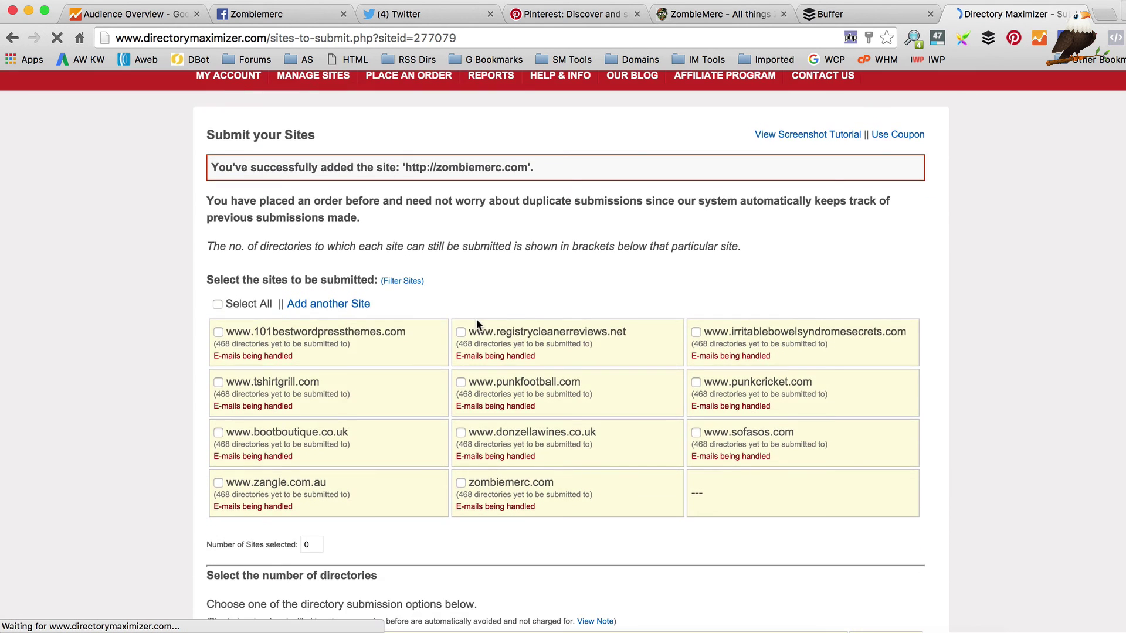
scroll(660, 346, down, 7)
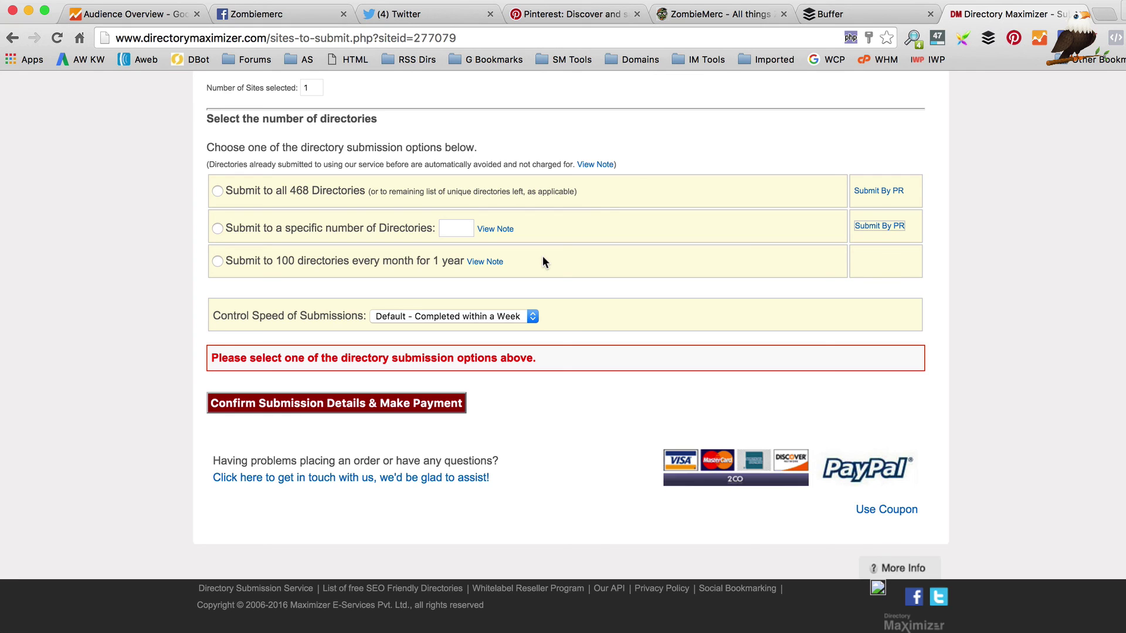
click(217, 192)
click(427, 316)
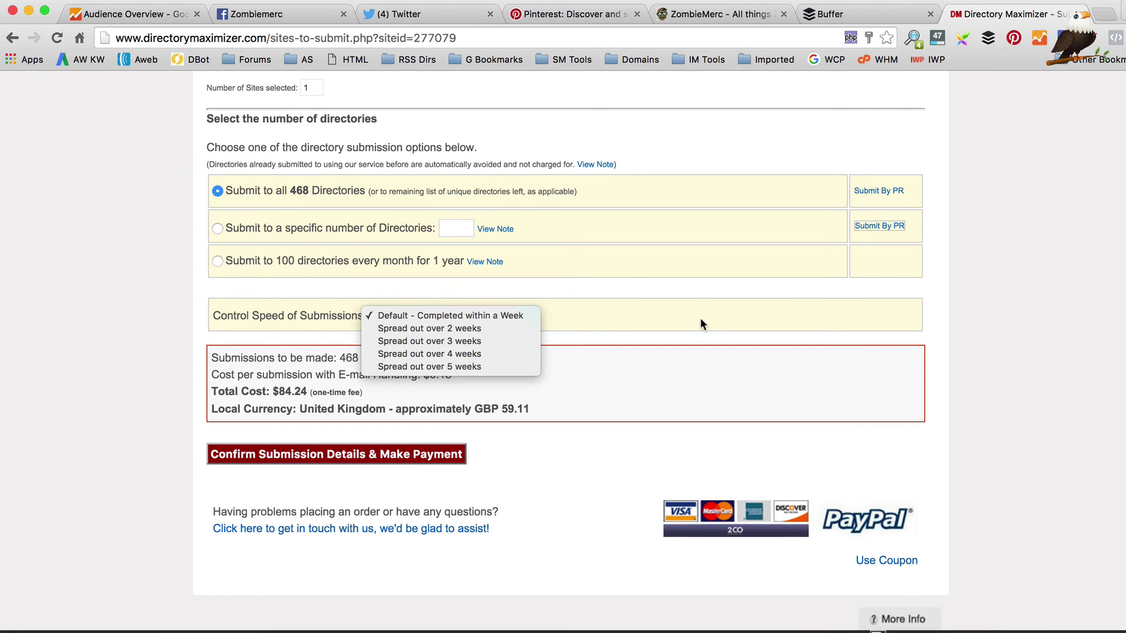
click(444, 366)
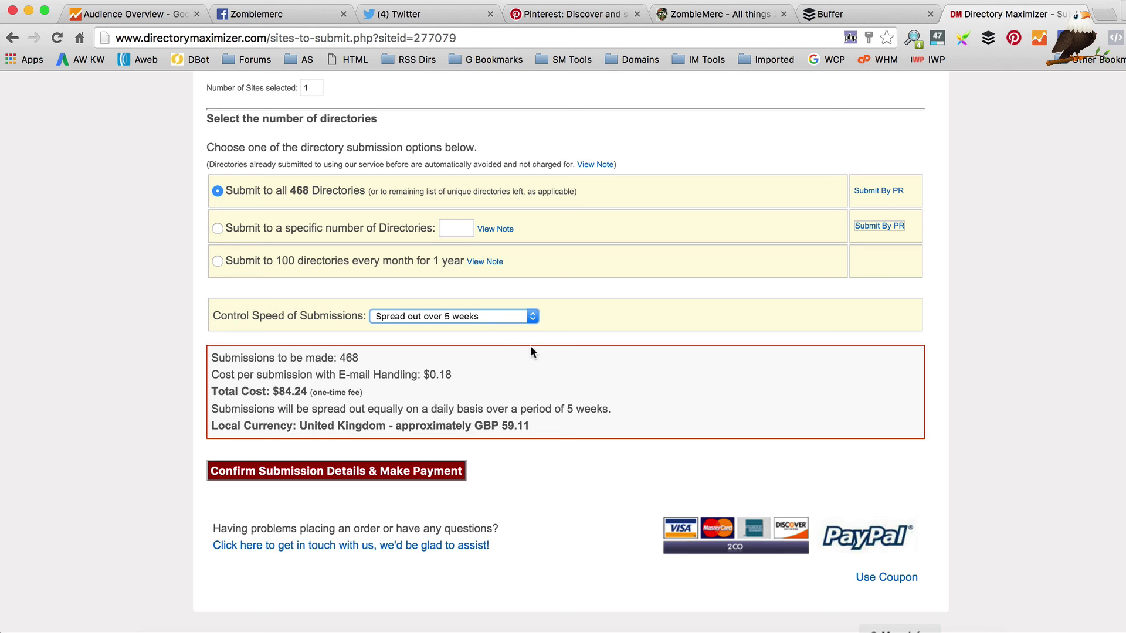
click(217, 230)
click(449, 229)
text(100)
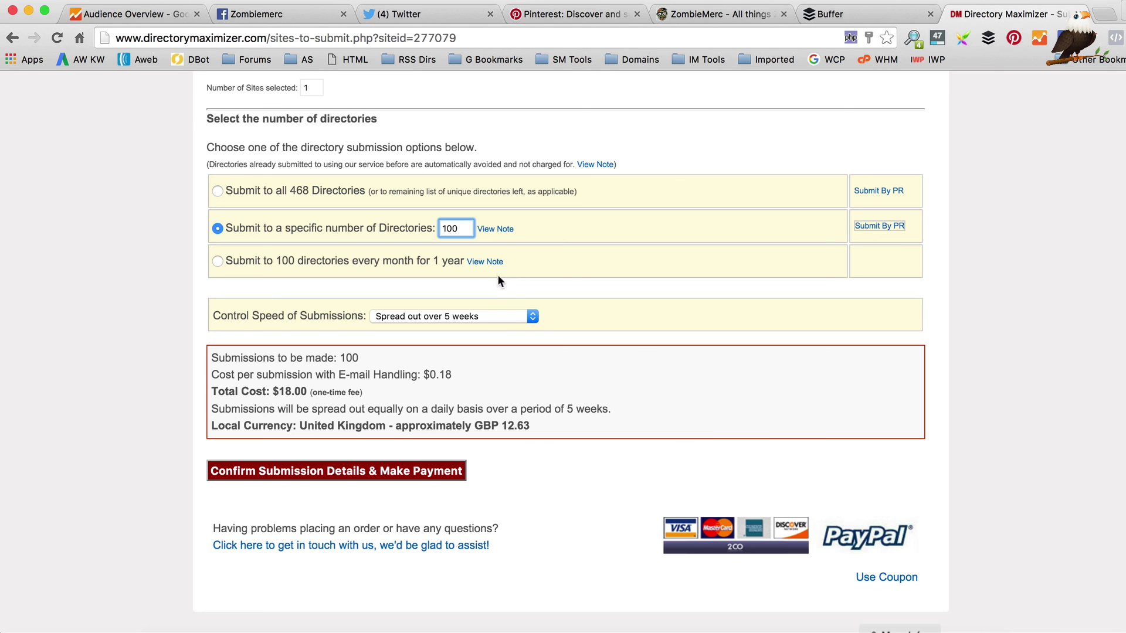
- Choose submission to all 468 directories and confirm the submission details to proceed to payment
click(226, 190)
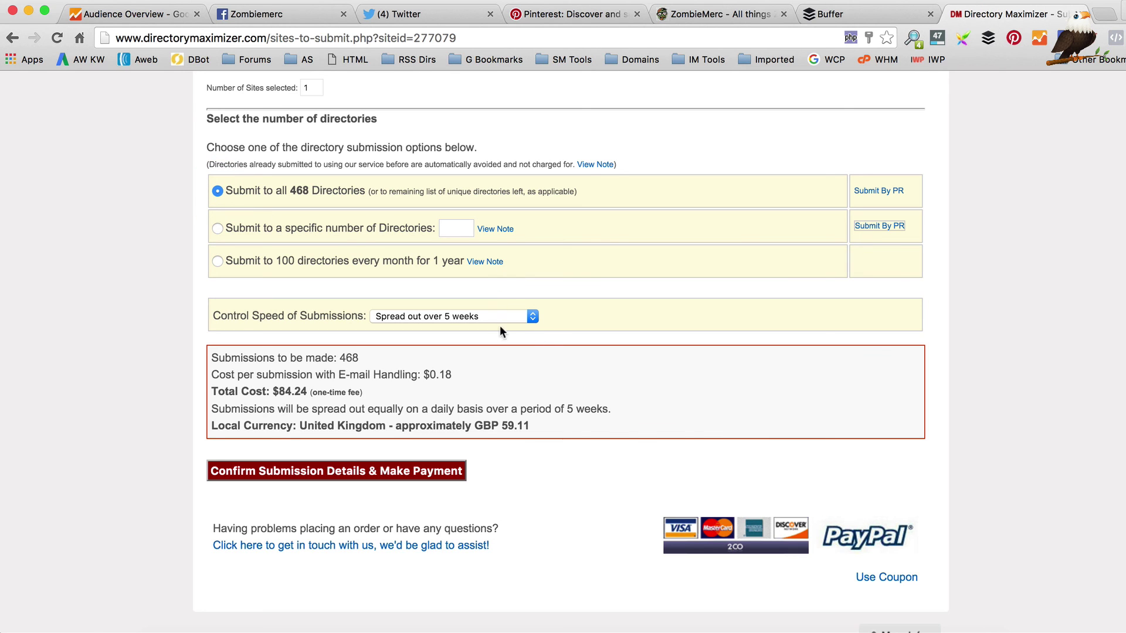
click(398, 473)
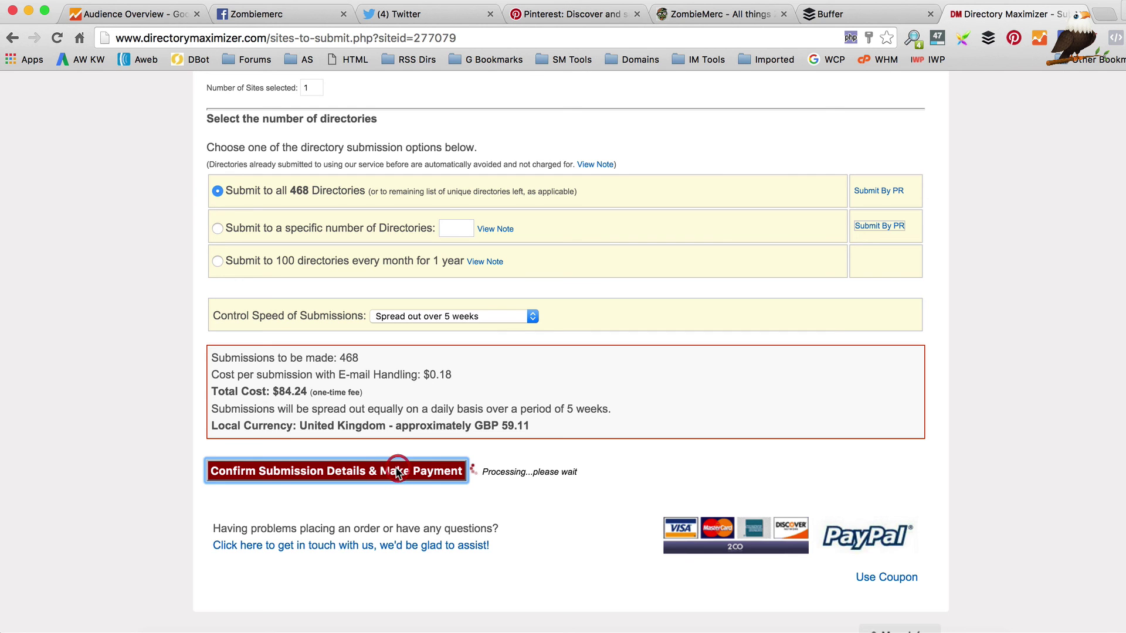